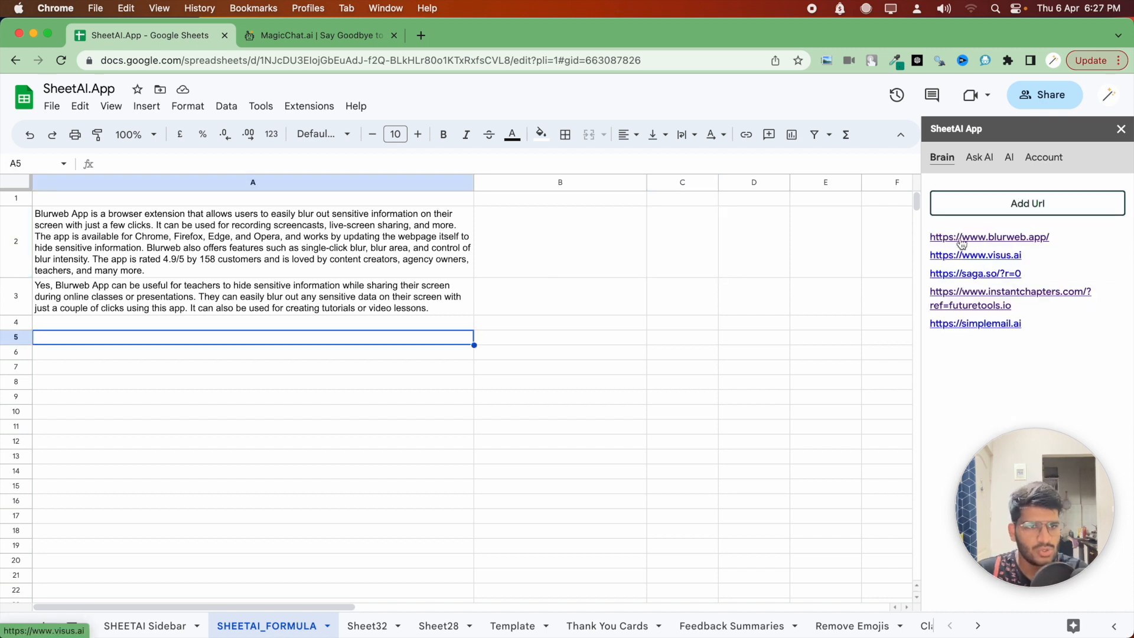
Step: Open the saved blurweb.app link from the Brain list and look over its homepage
left_click(973, 239)
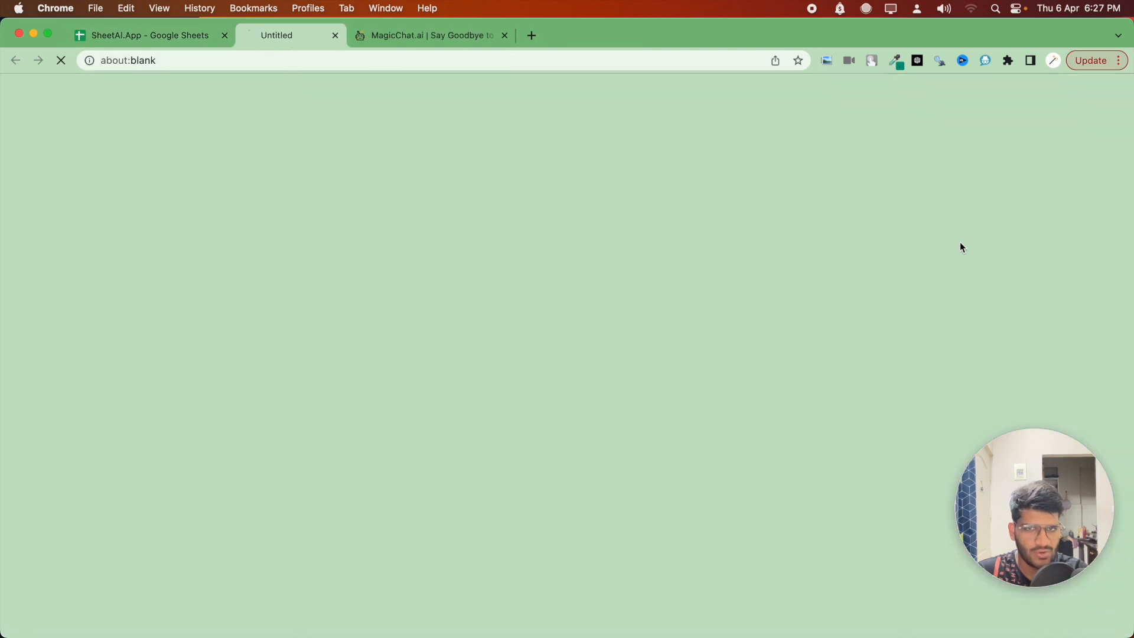
scroll(466, 148, "down", 5)
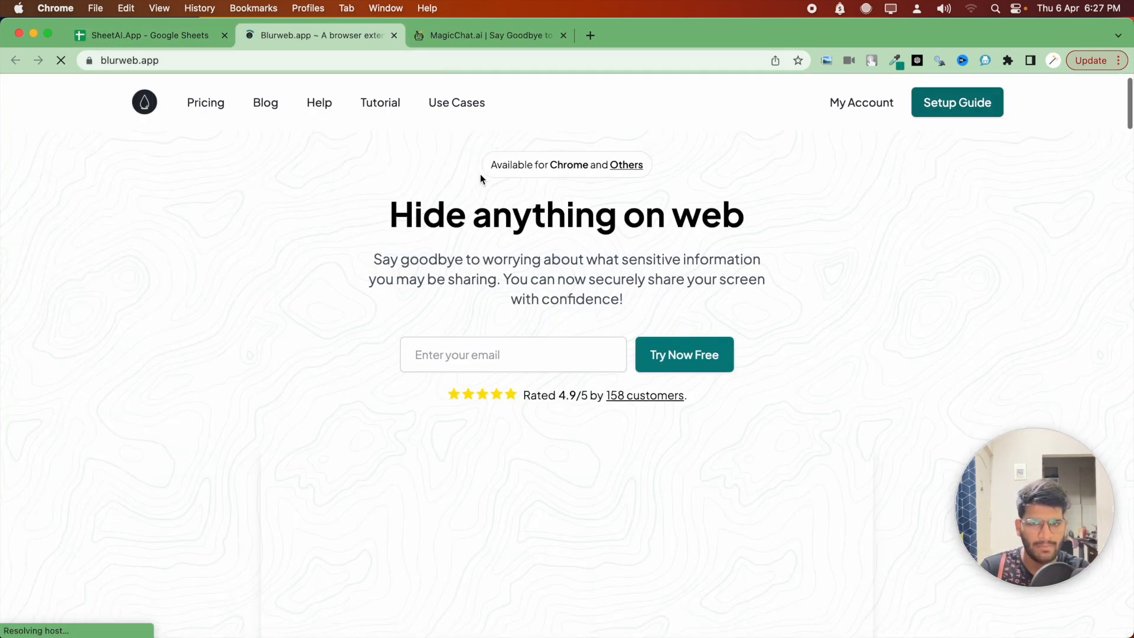
scroll(480, 179, "down", 1)
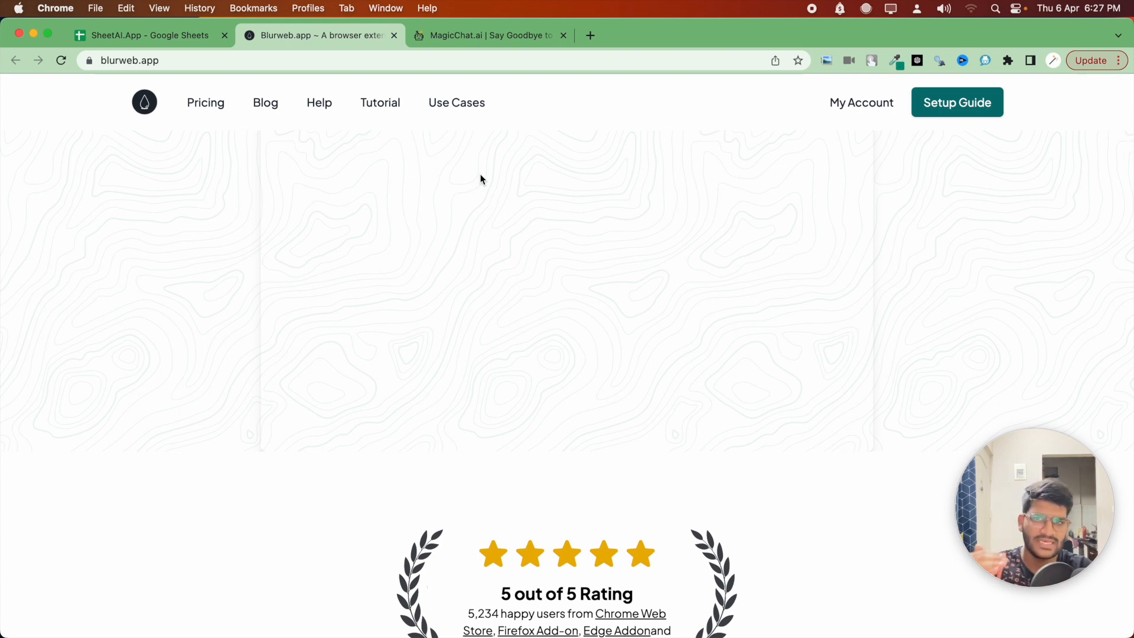
Step: Back in the spreadsheet, enter the formula =SHEETAI("what is blurweb app") in cell A5
left_click(144, 37)
left_click(126, 336)
double_click(126, 335)
type("=sheet")
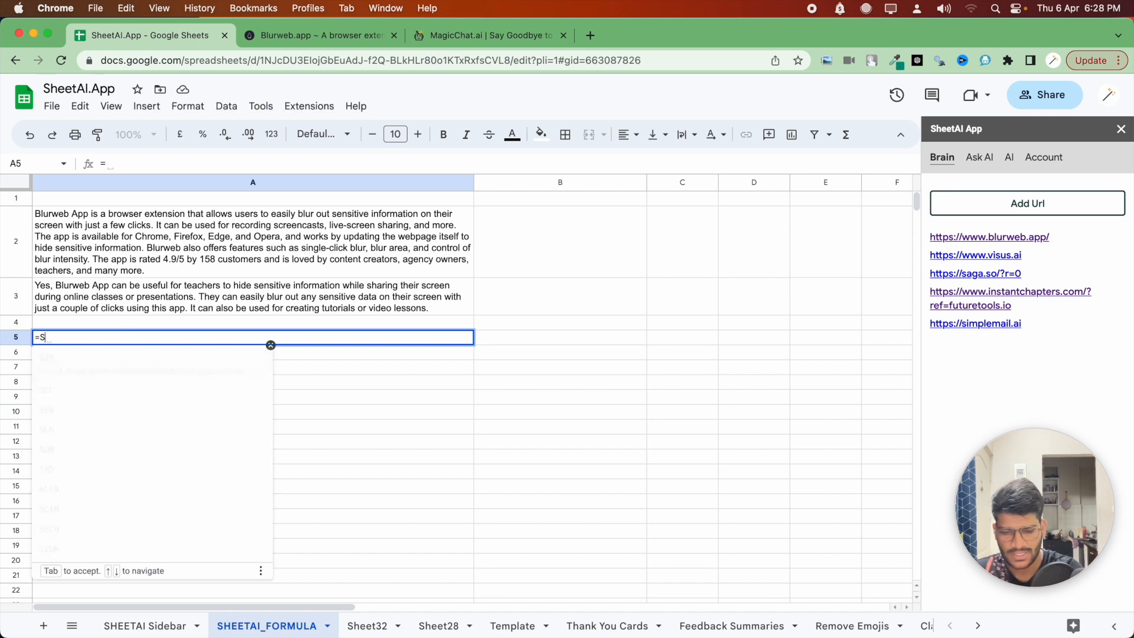
key("Tab")
type("\"")
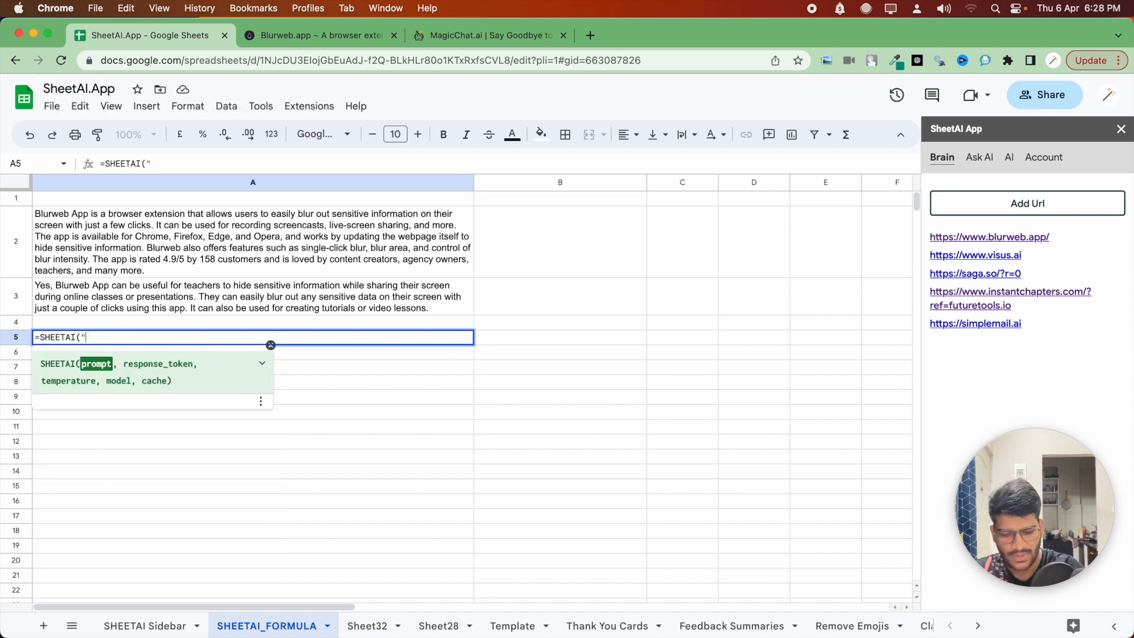
type("what is blurw")
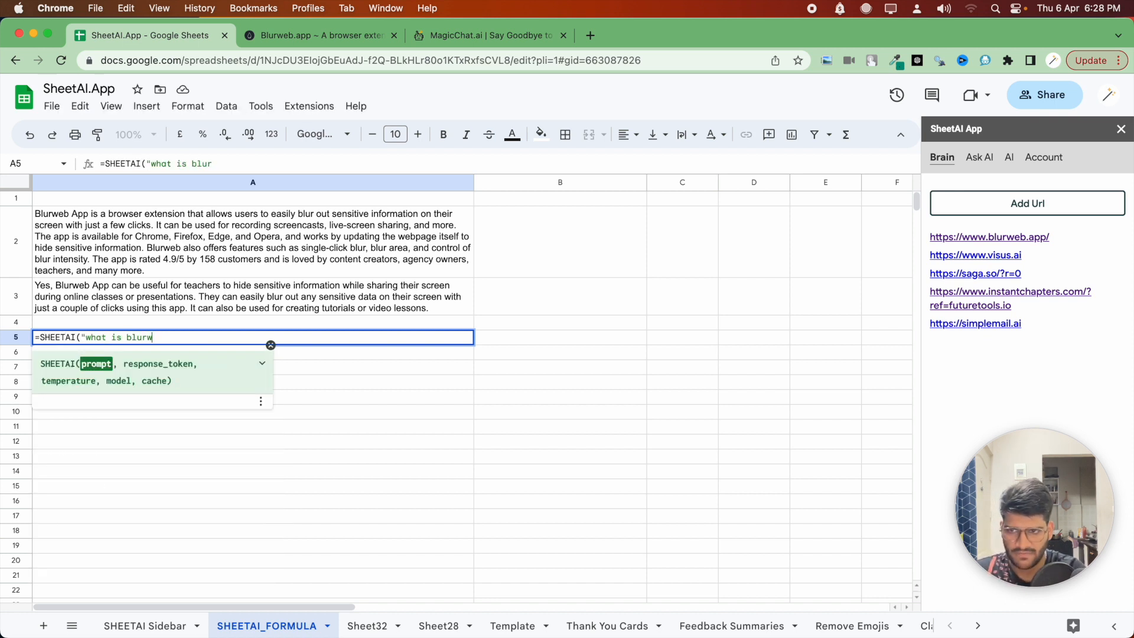
type("eb opp\")")
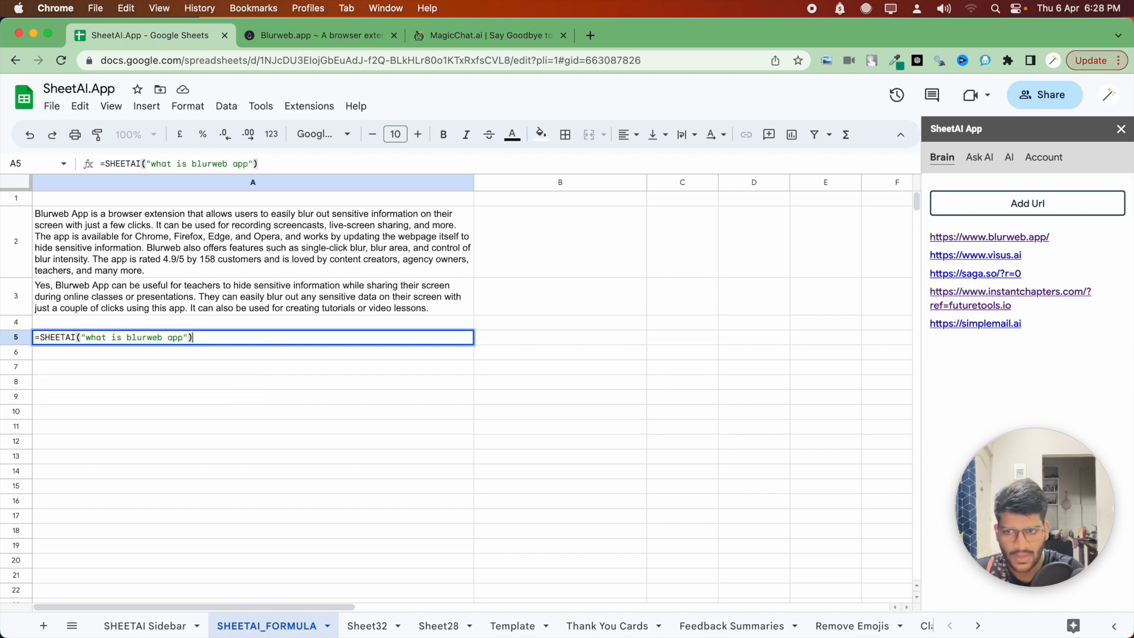
key("Return")
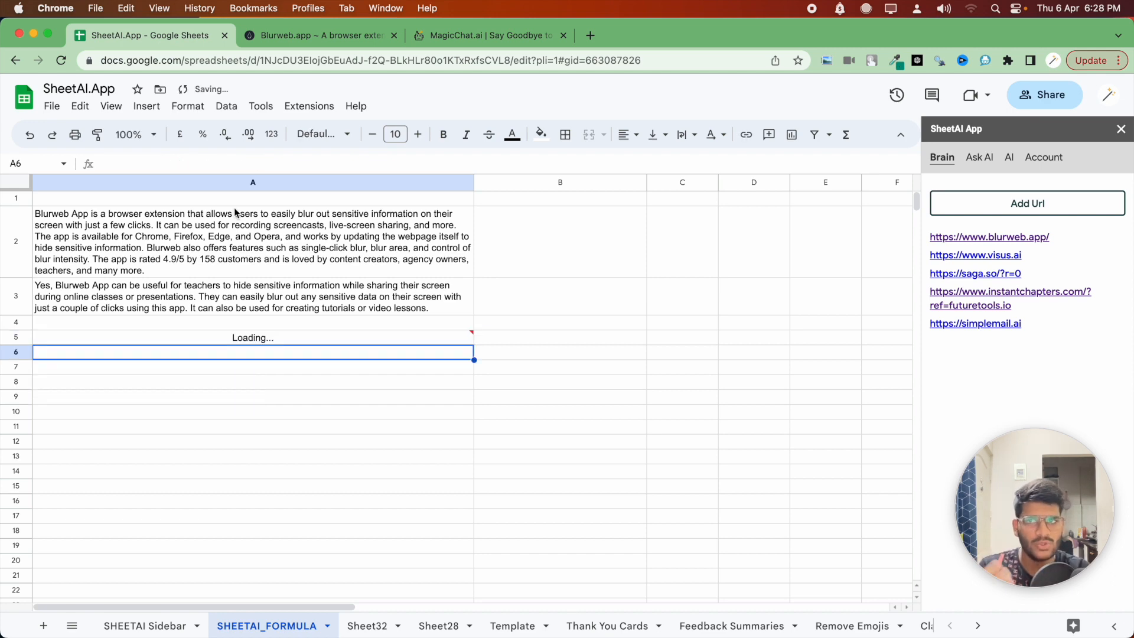
Step: Open the saved visus.ai link, close the Blurweb page and look over the Visus homepage
left_click(283, 36)
left_click(201, 36)
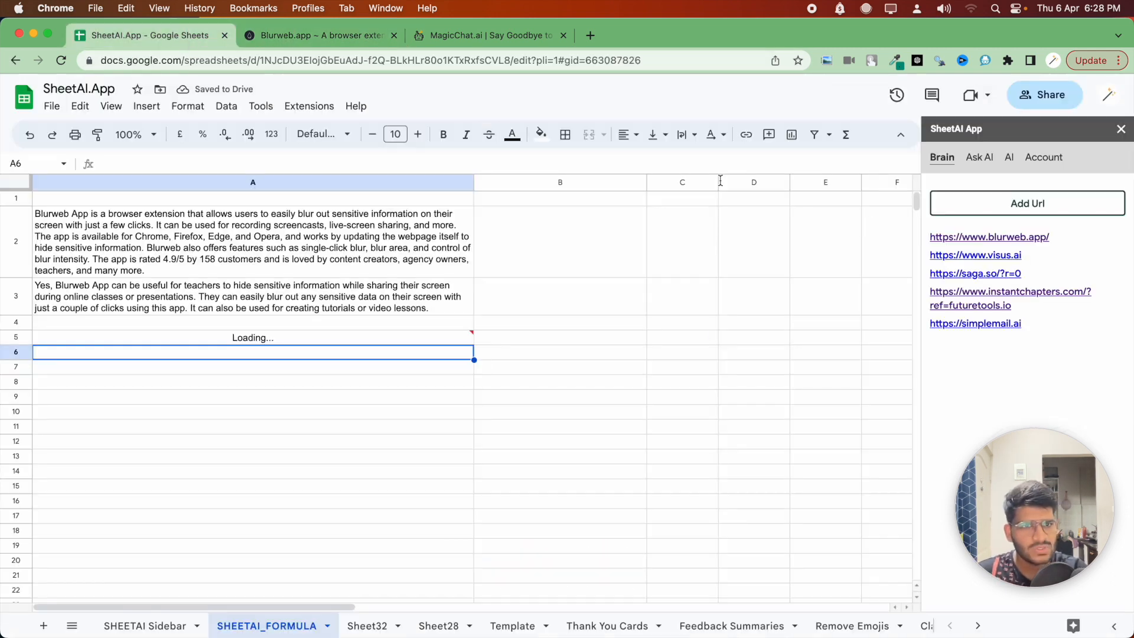
left_click(961, 259)
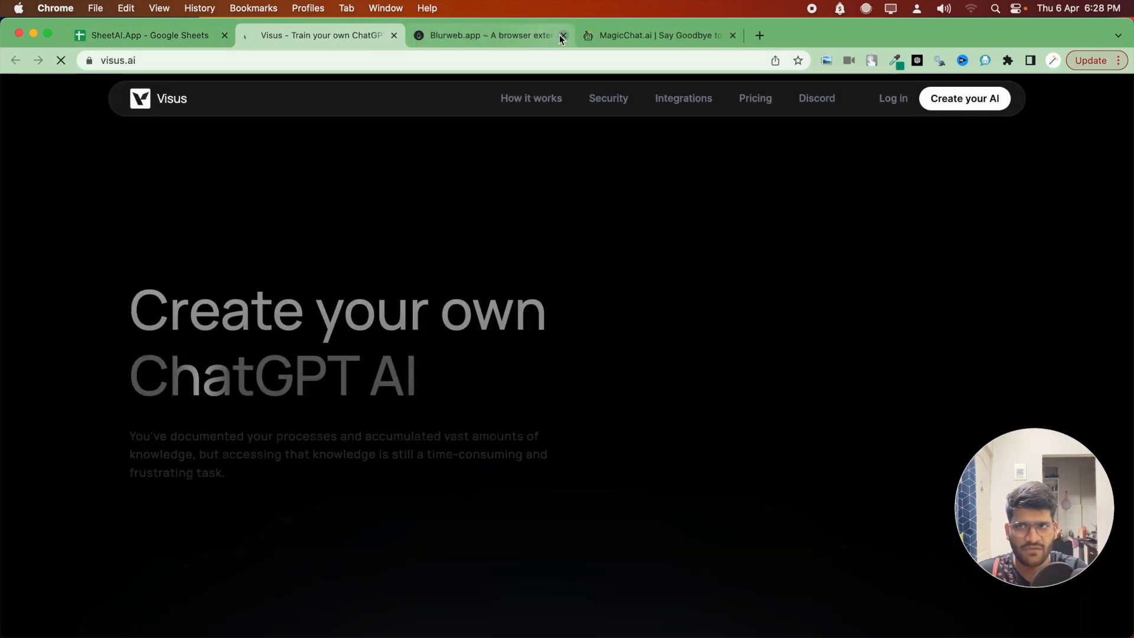
left_click(558, 35)
scroll(317, 202, "down", 4)
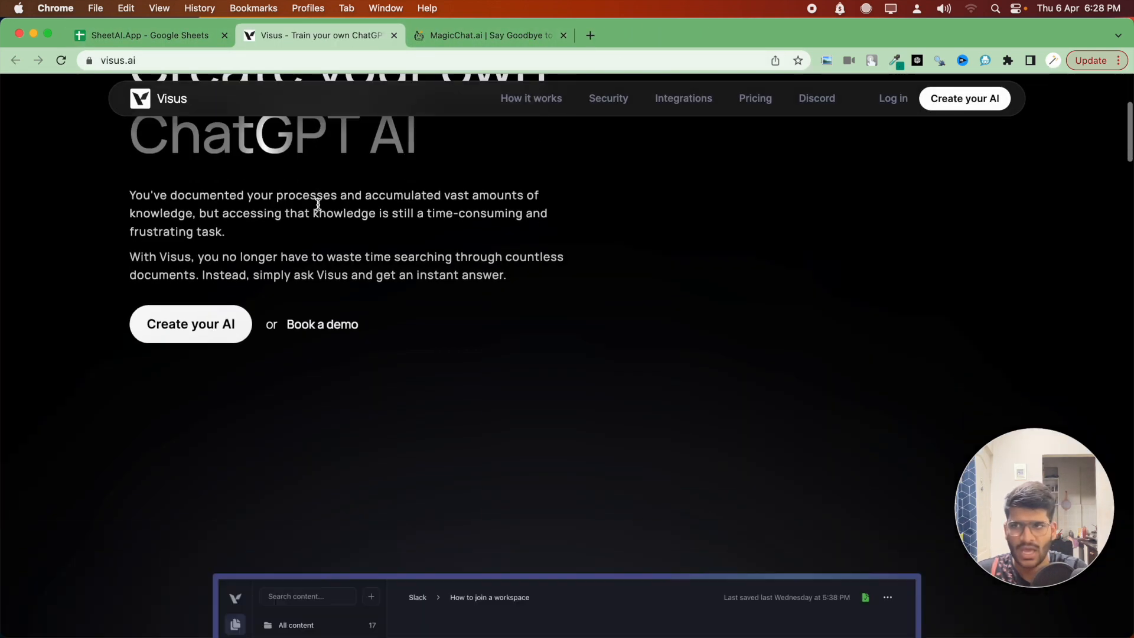
scroll(316, 202, "up", 4)
left_click(159, 35)
Step: Close the Visus page and review the MagicChat.ai homepage headline about training a ChatGPT-like chatbot
left_click(448, 38)
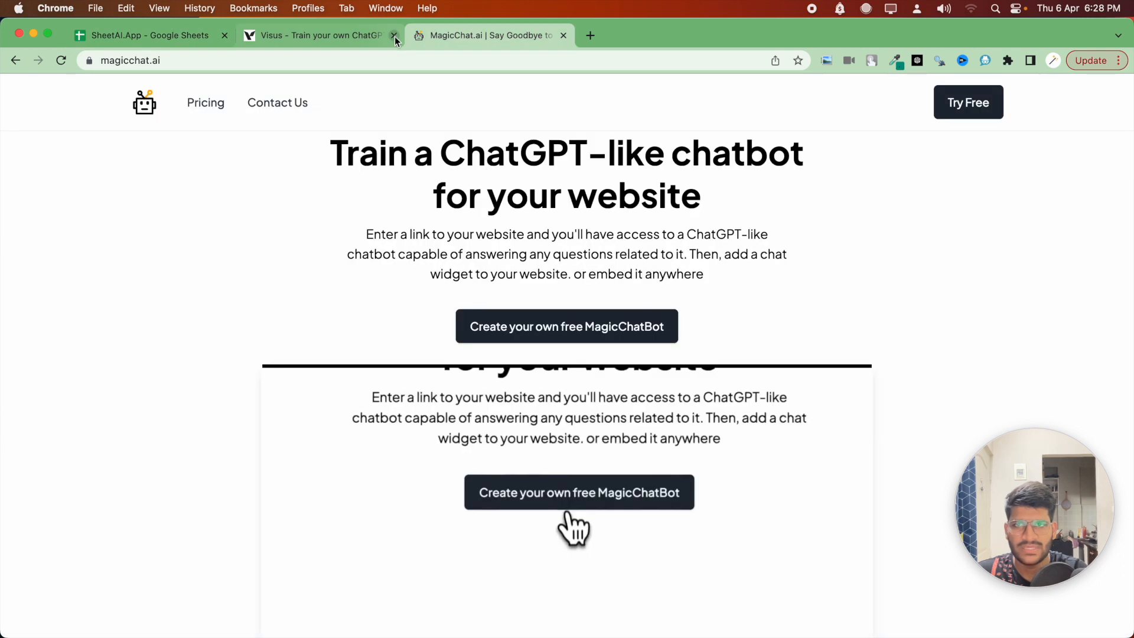
left_click(393, 34)
scroll(322, 189, "down", 3)
scroll(321, 188, "up", 5)
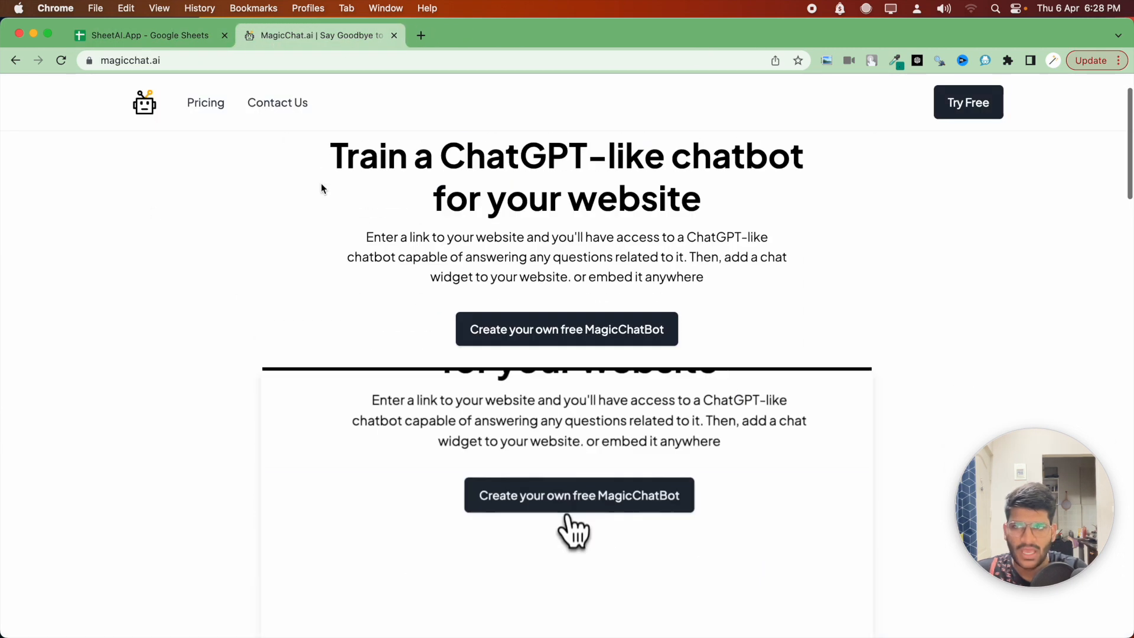
left_click_drag(328, 218, 561, 270)
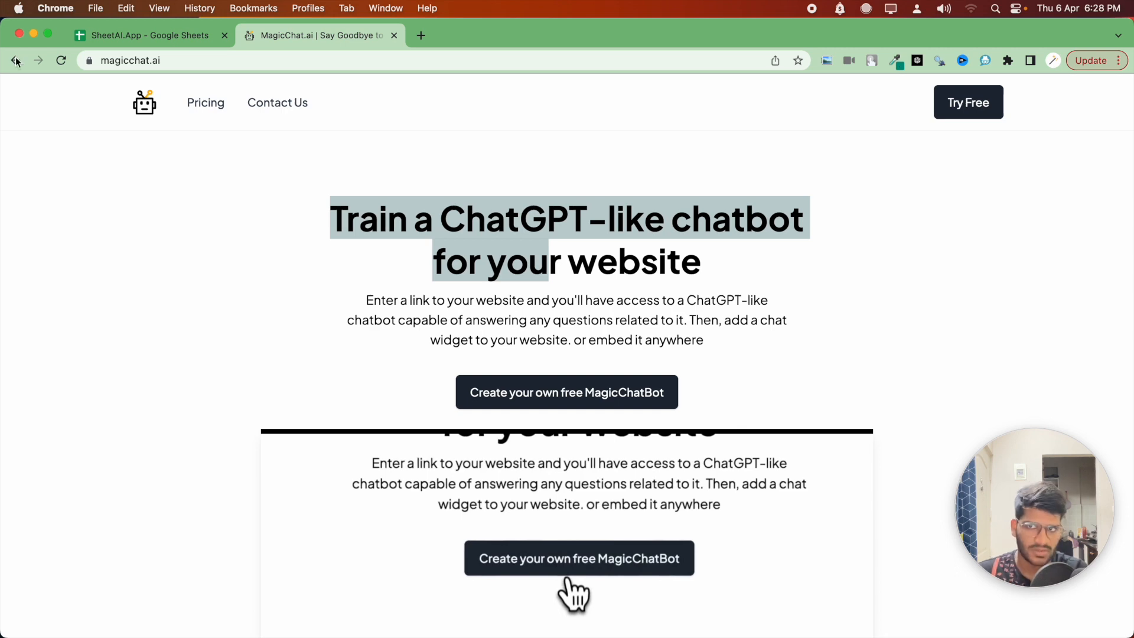
Step: Return to the spreadsheet and wrap the text of the SHEETAI answer in cell A5
left_click(150, 40)
left_click(84, 341)
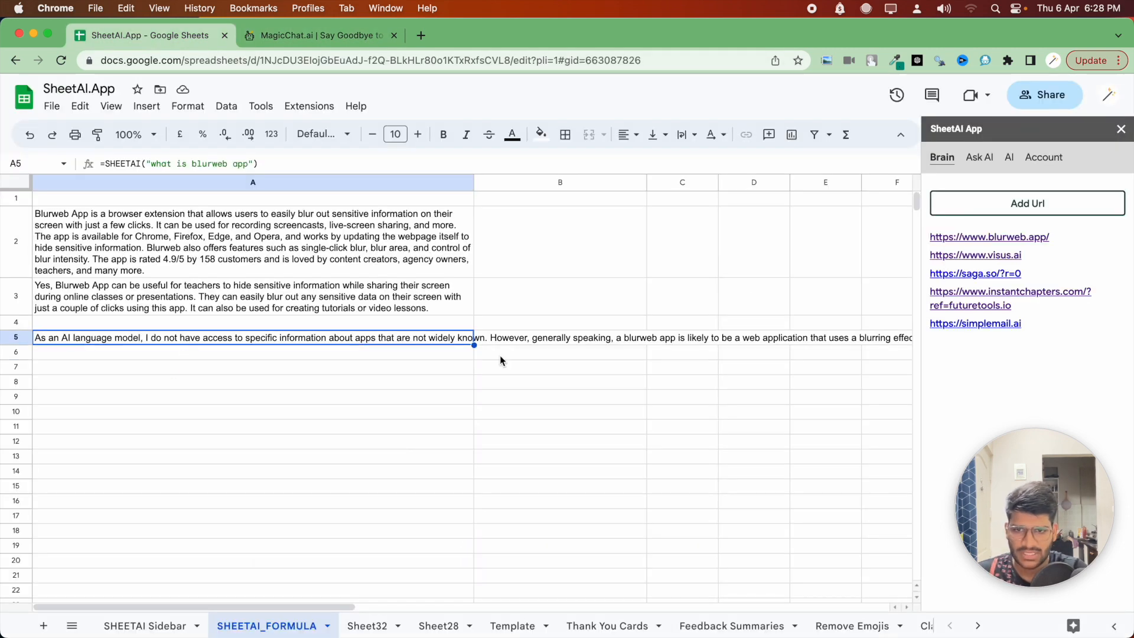
left_click(686, 134)
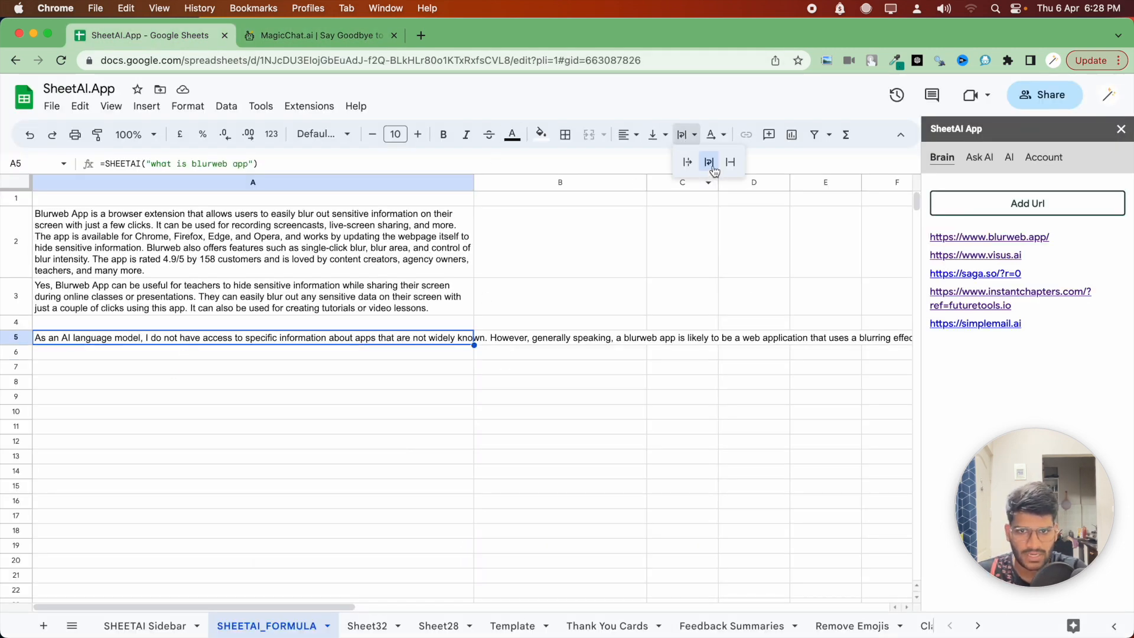
left_click(709, 162)
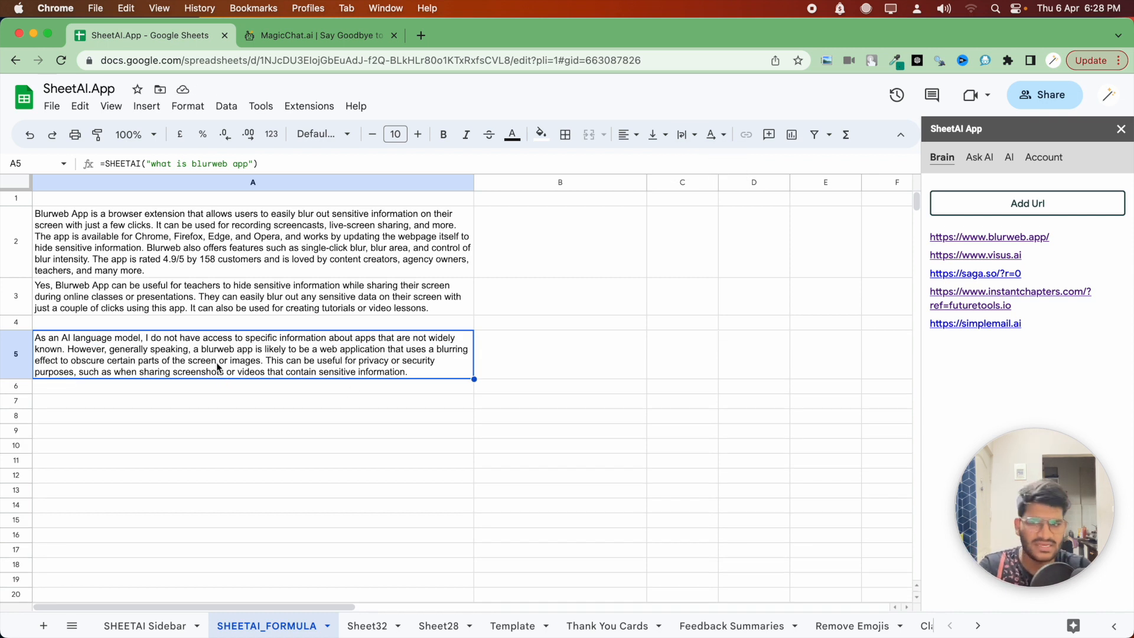
left_click(203, 390)
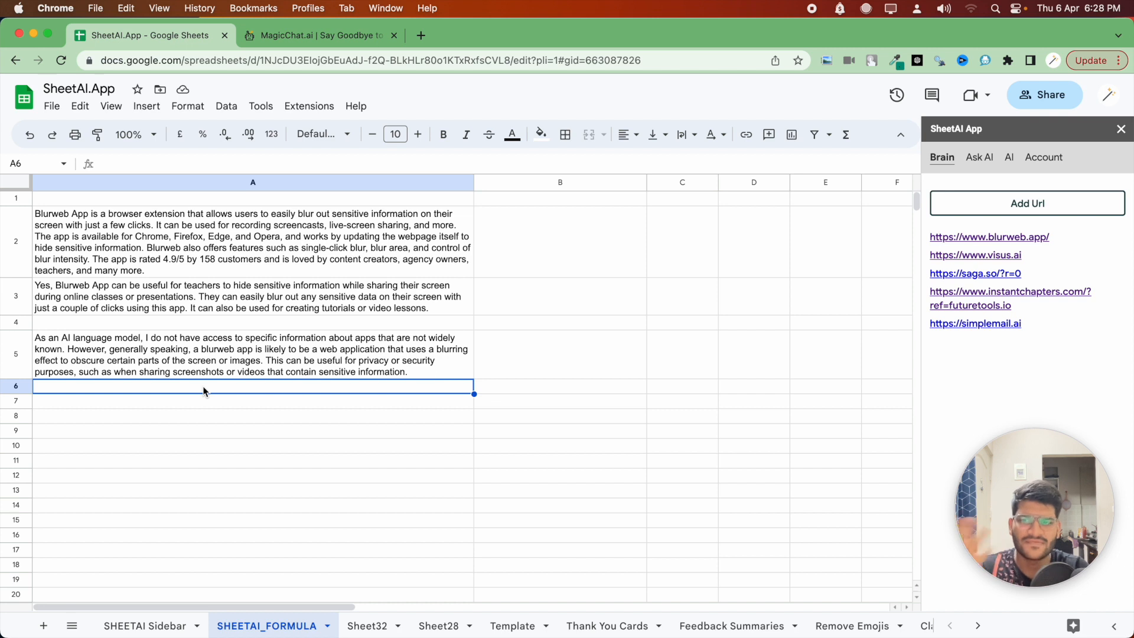
type("=SHEET")
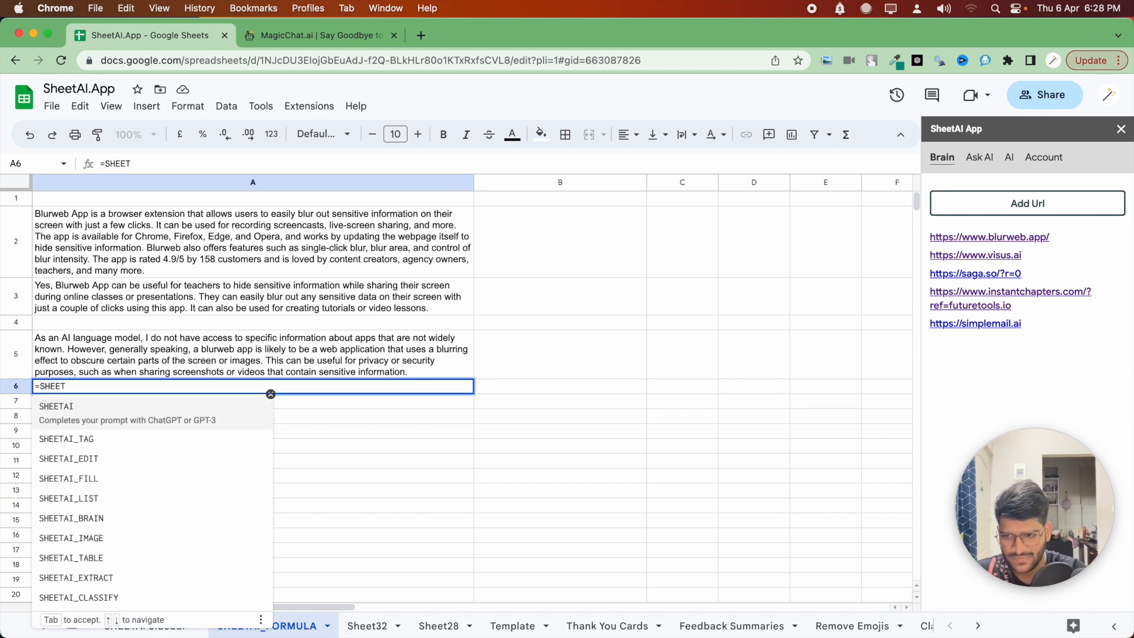
left_click(169, 514)
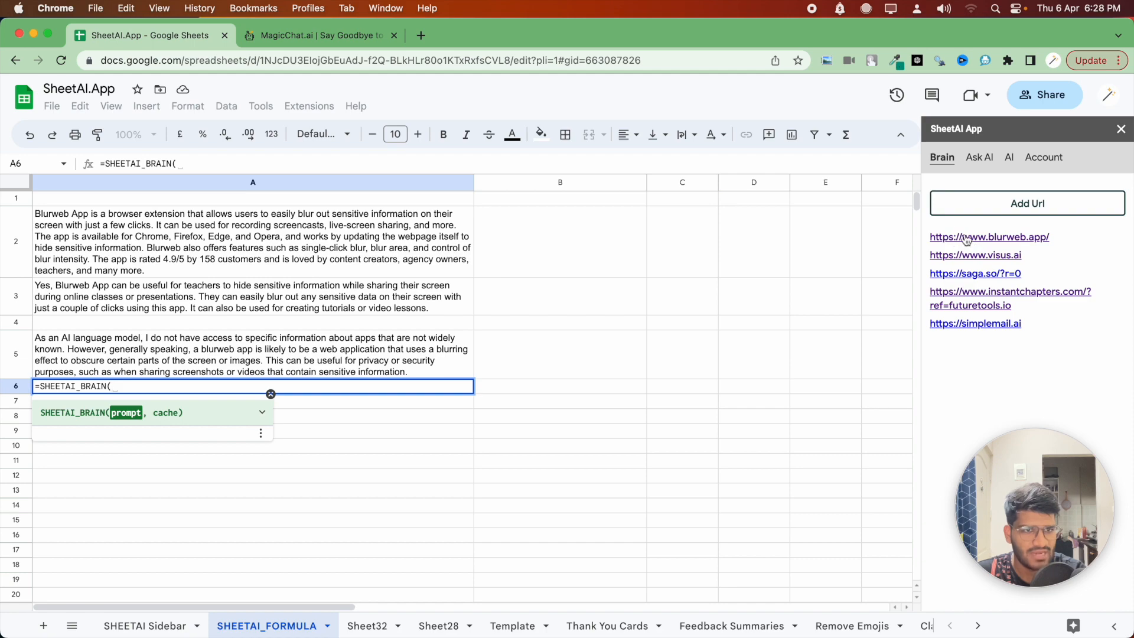
Step: Open blurweb.app in a new browser tab and look through the homepage down to its footer
left_click(420, 35)
type("blurweb.app")
key("Return")
scroll(483, 242, "down", 20)
scroll(484, 240, "down", 3)
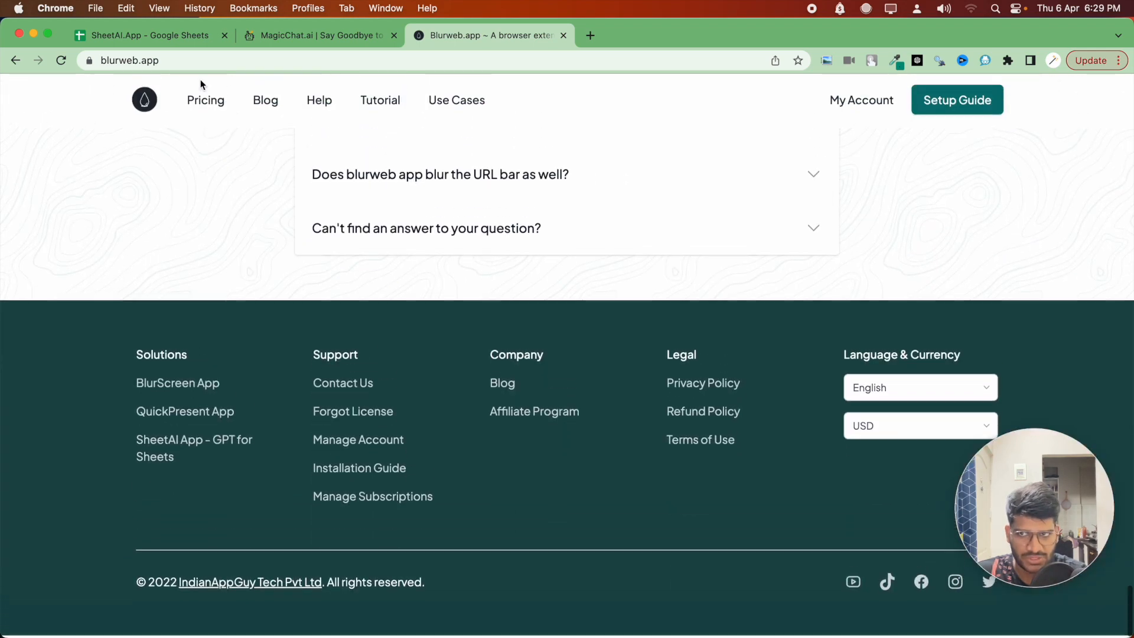
Step: Return to the spreadsheet and enter the formula =SHEETAI_BRAIN("what is blurweb app?") in cell A6
left_click(143, 37)
left_click(114, 352)
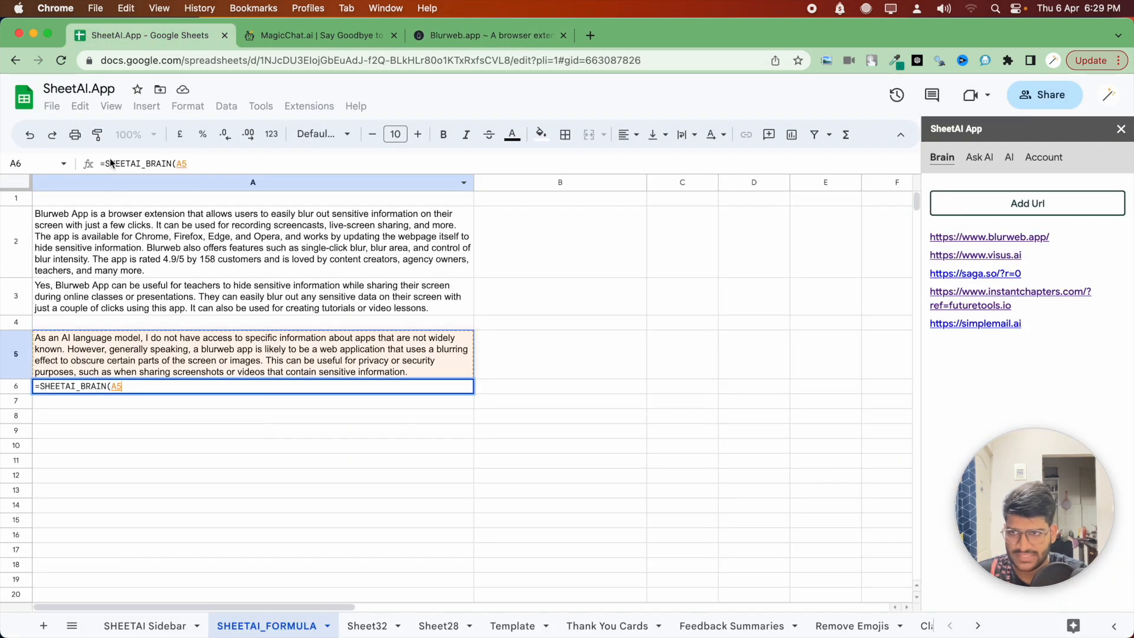
key("Escape")
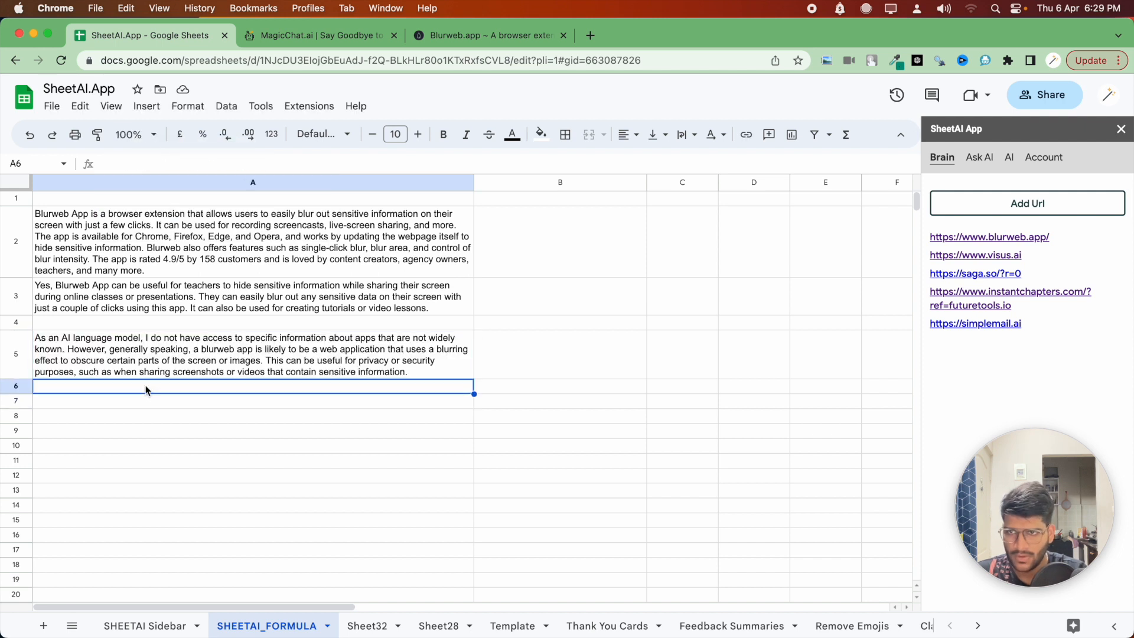
type("=SHEETAI_BRAIN(\"what is blurweb app")
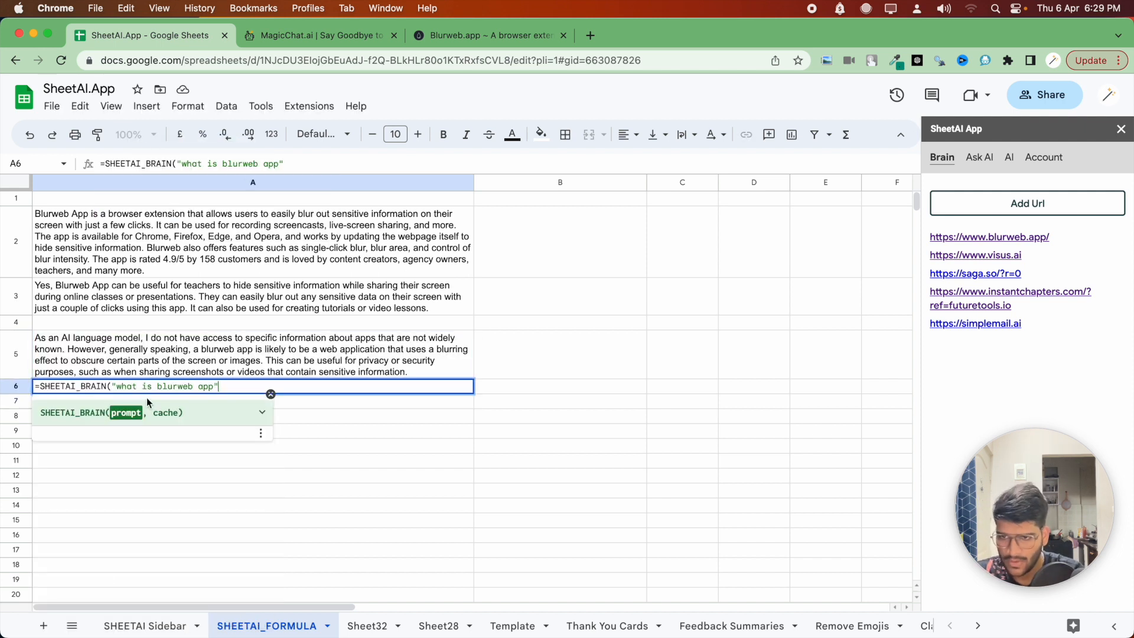
key("Return")
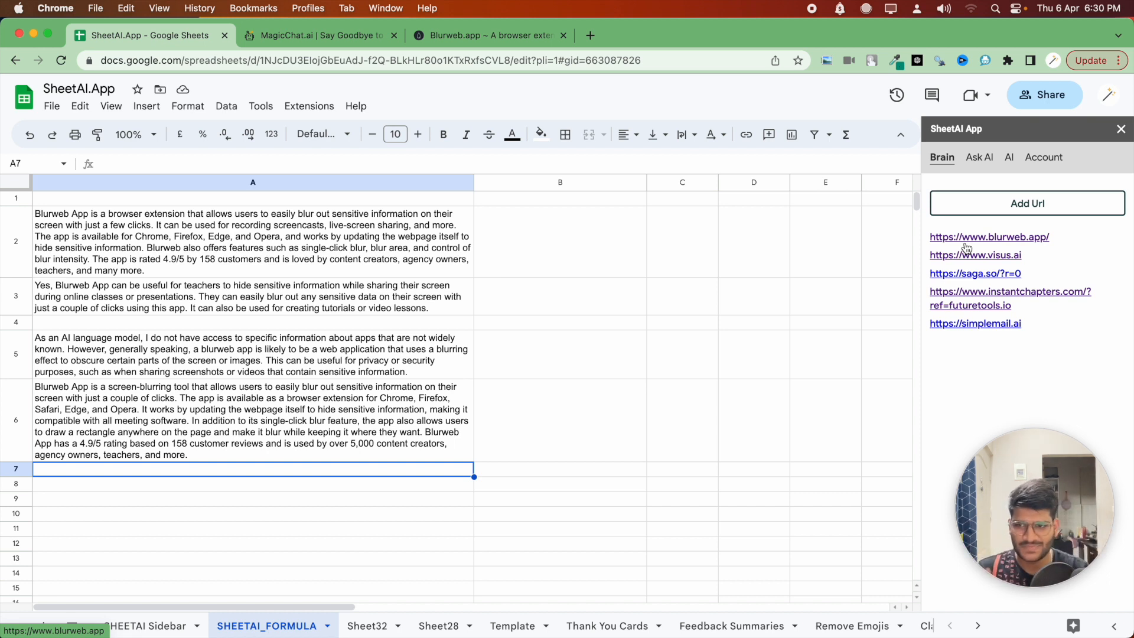
Step: Inspect the formulas in cells A5 and A6 and compare the A6 answer with the rating details on the Blurweb homepage
left_click(157, 346)
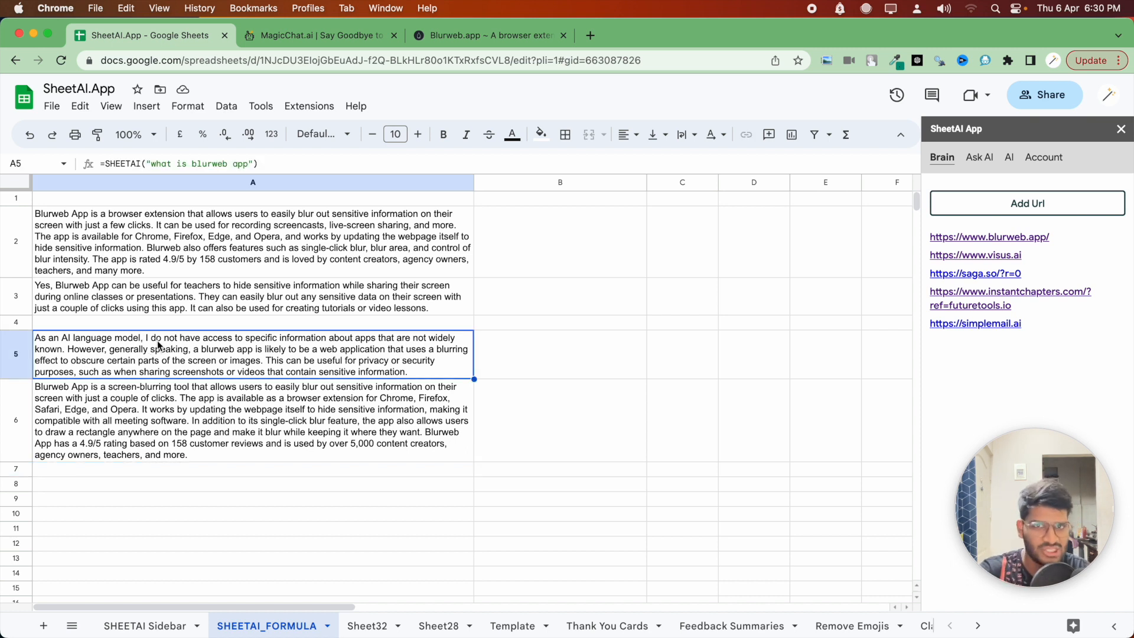
left_click(149, 437)
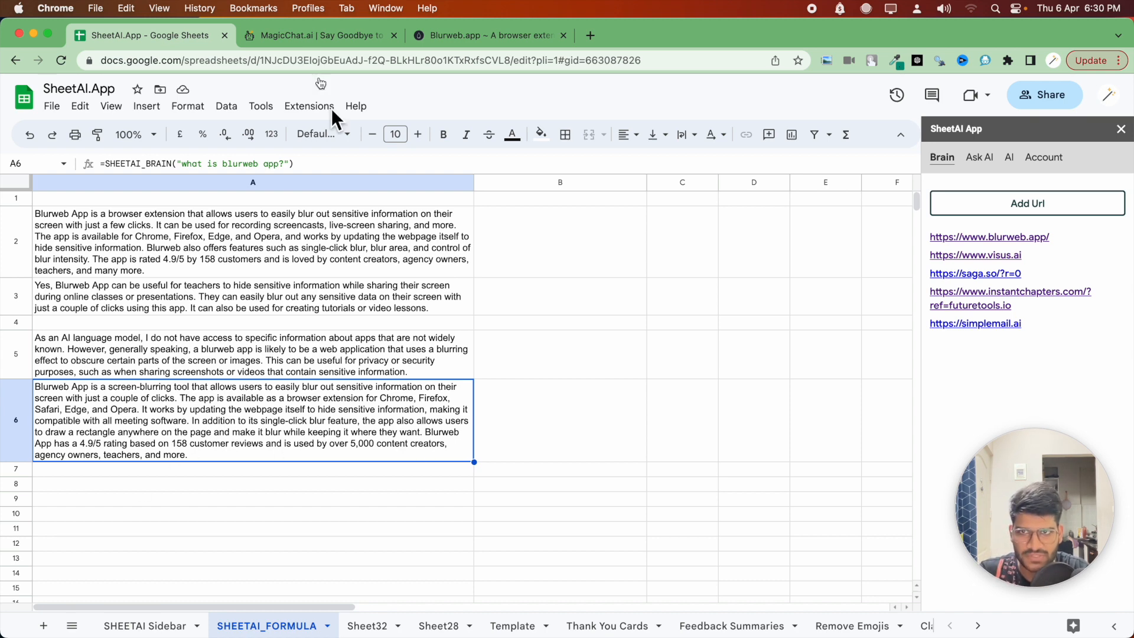
left_click(467, 35)
scroll(345, 438, "up", 15)
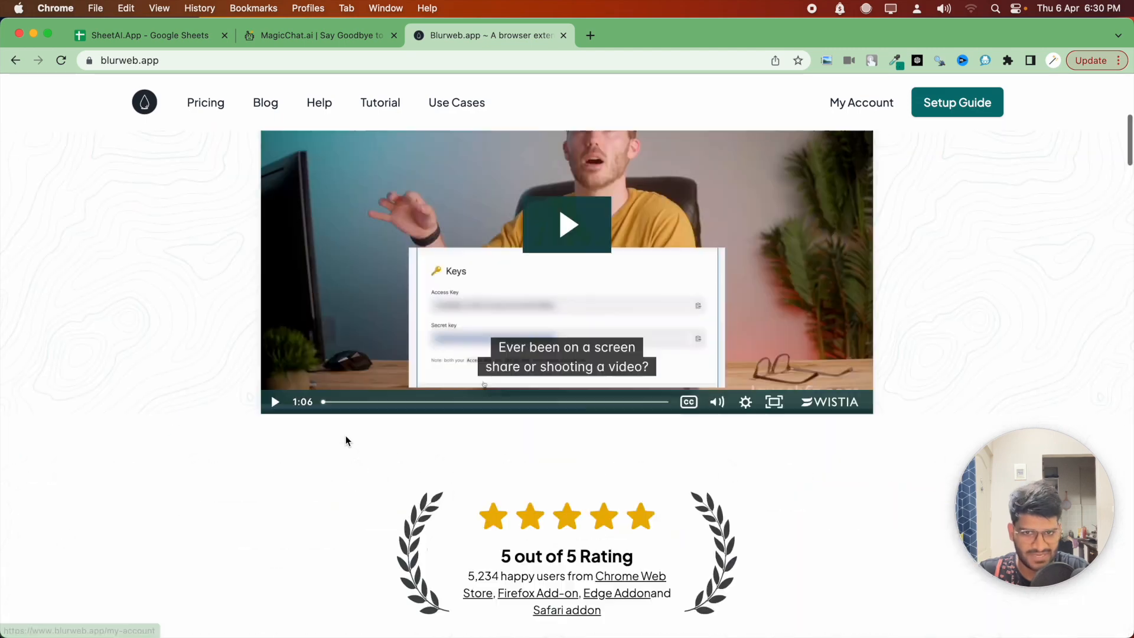
scroll(295, 413, "up", 6)
scroll(250, 233, "down", 12)
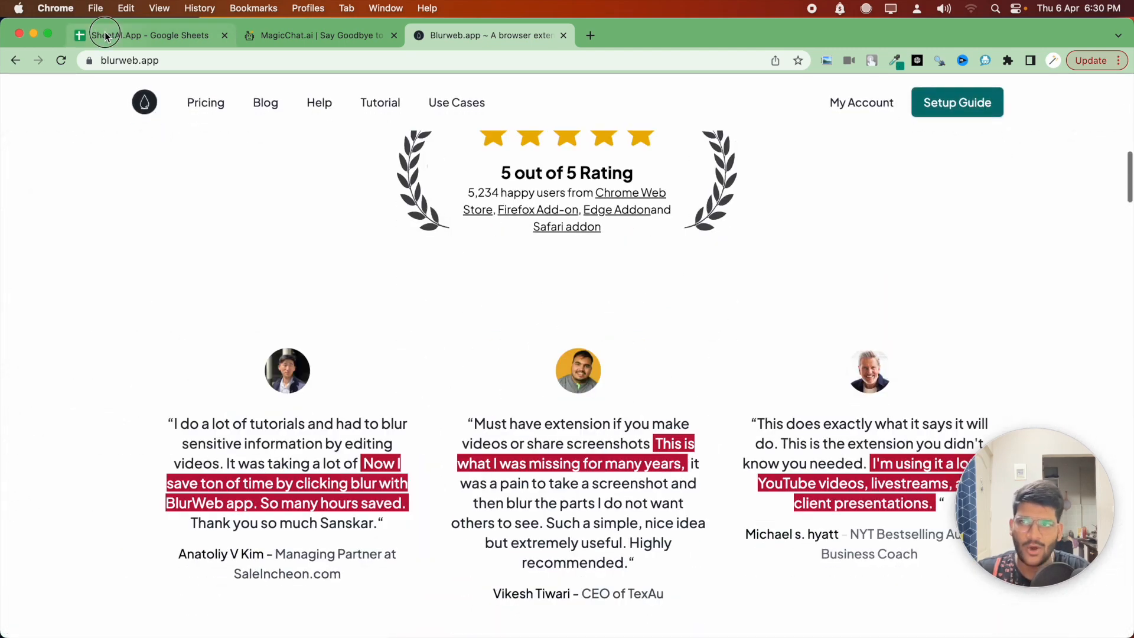
left_click(105, 35)
left_click(121, 466)
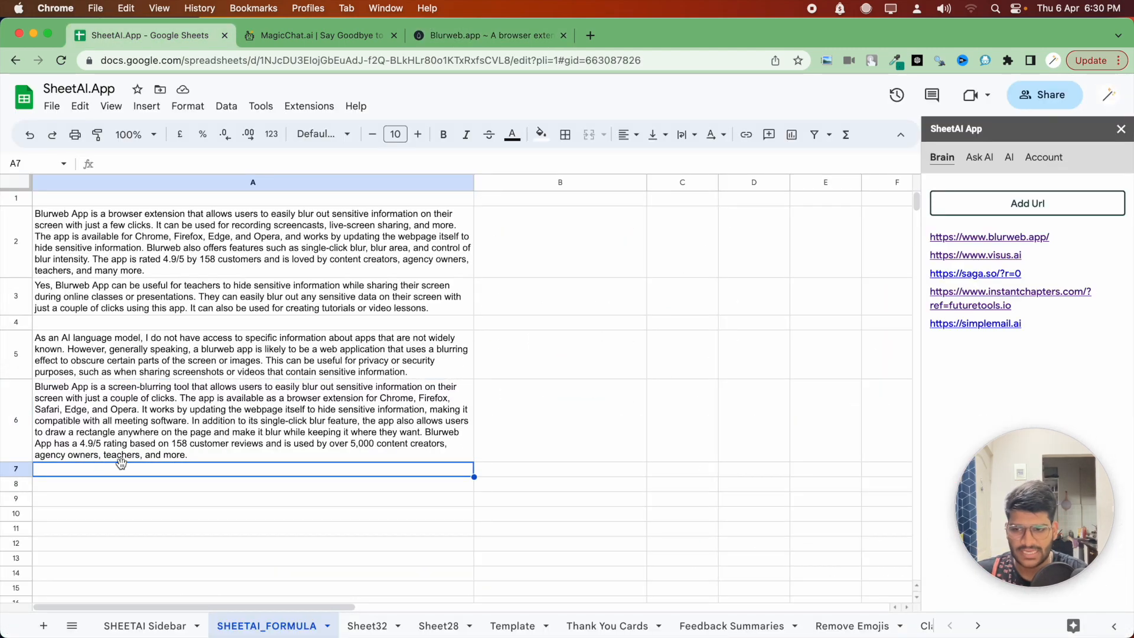
Step: Look through the Blurweb homepage for the customer groups and review rating mentioned in the A6 answer
left_click(501, 37)
scroll(544, 245, "up", 5)
scroll(544, 245, "down", 10)
scroll(544, 244, "down", 5)
scroll(545, 244, "up", 15)
scroll(544, 248, "down", 3)
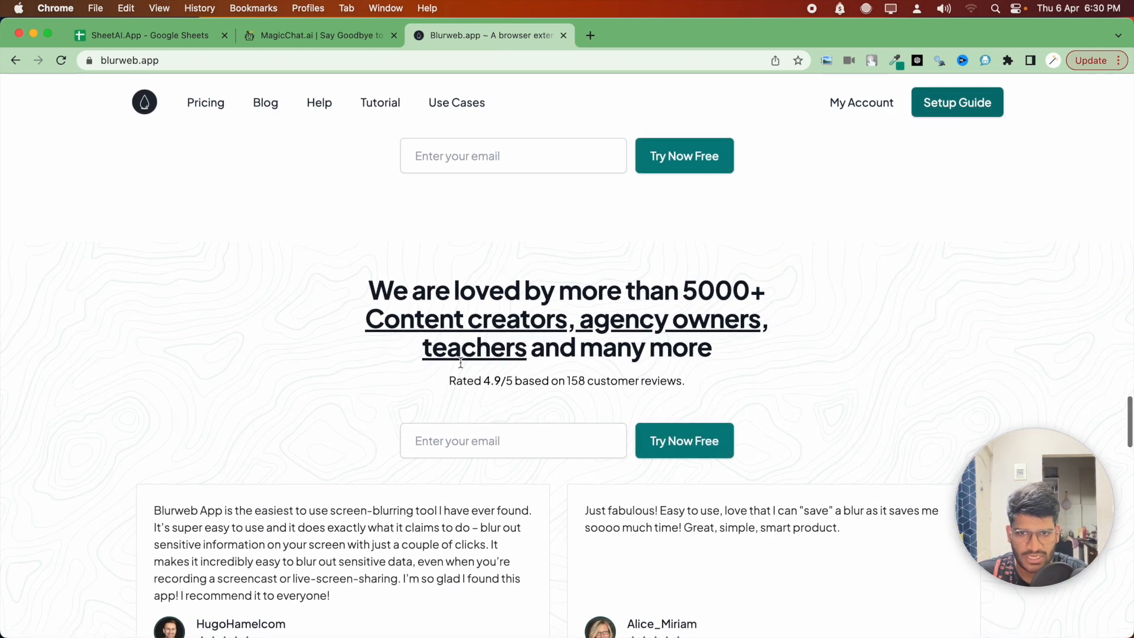
scroll(492, 319, "up", 10)
Step: Search the Blurweb homepage for "teacher" and return to the spreadsheet
key("super+f")
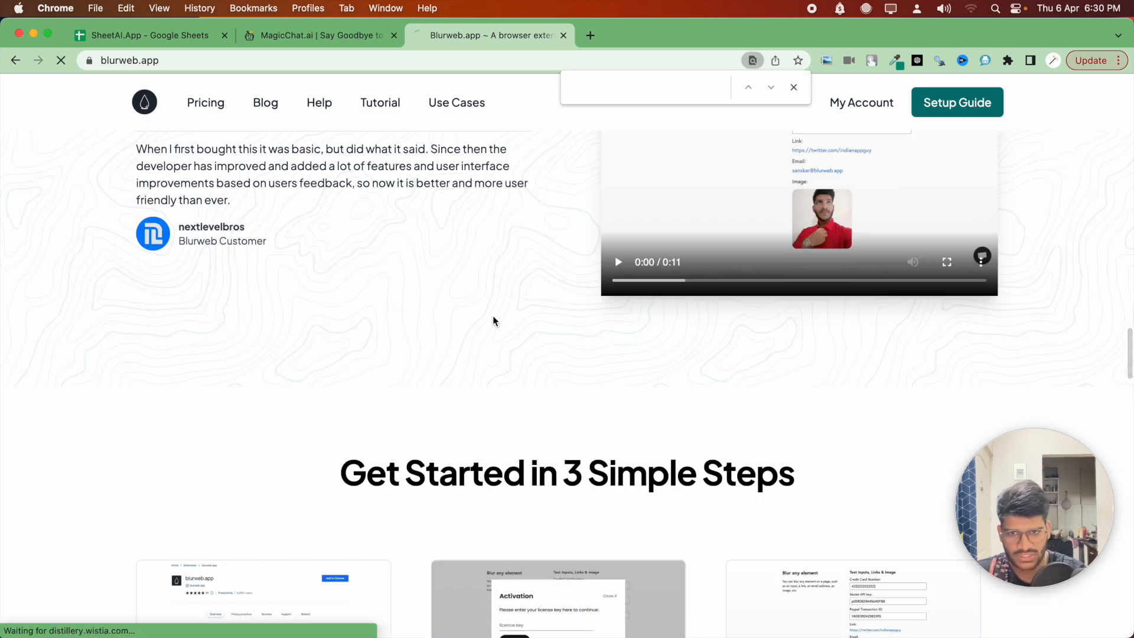
key("Escape")
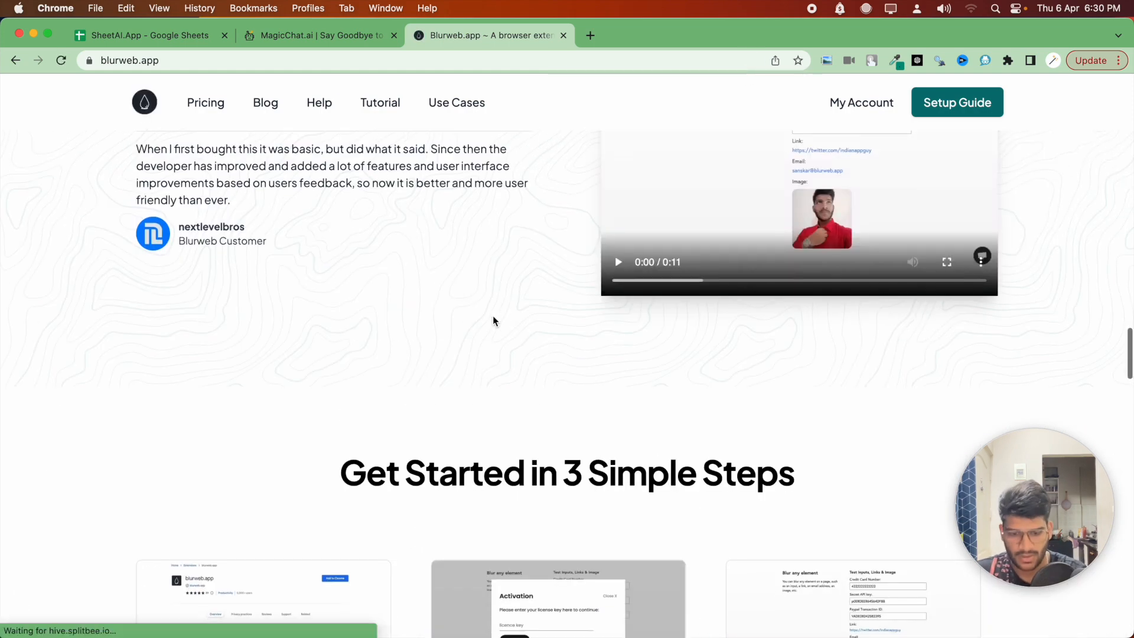
key("super+f")
type("teacher")
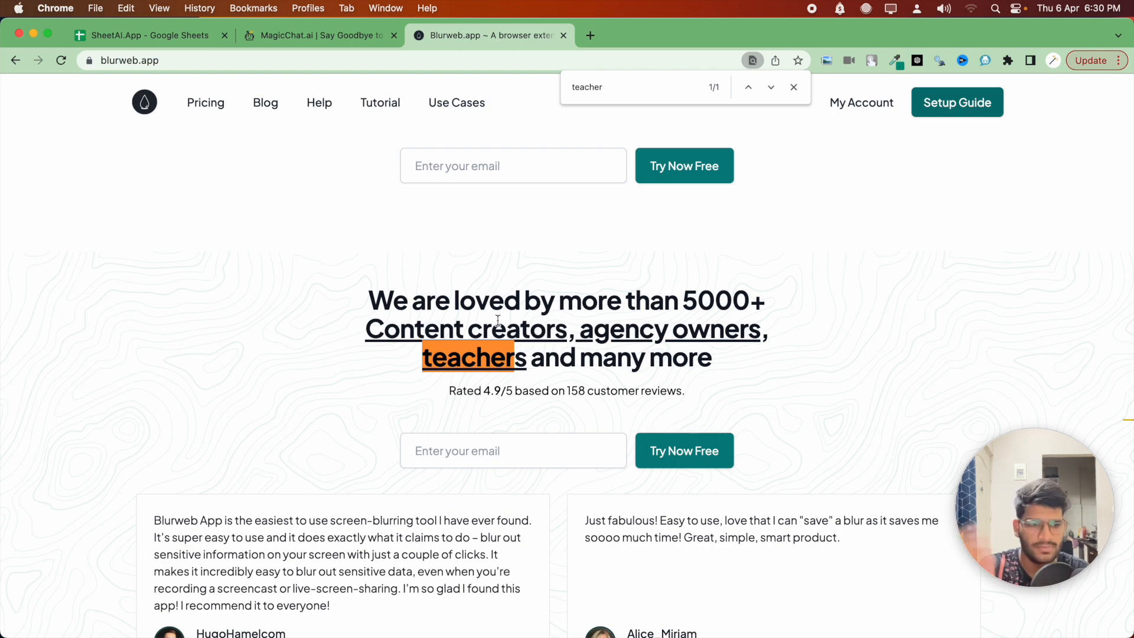
left_click(187, 36)
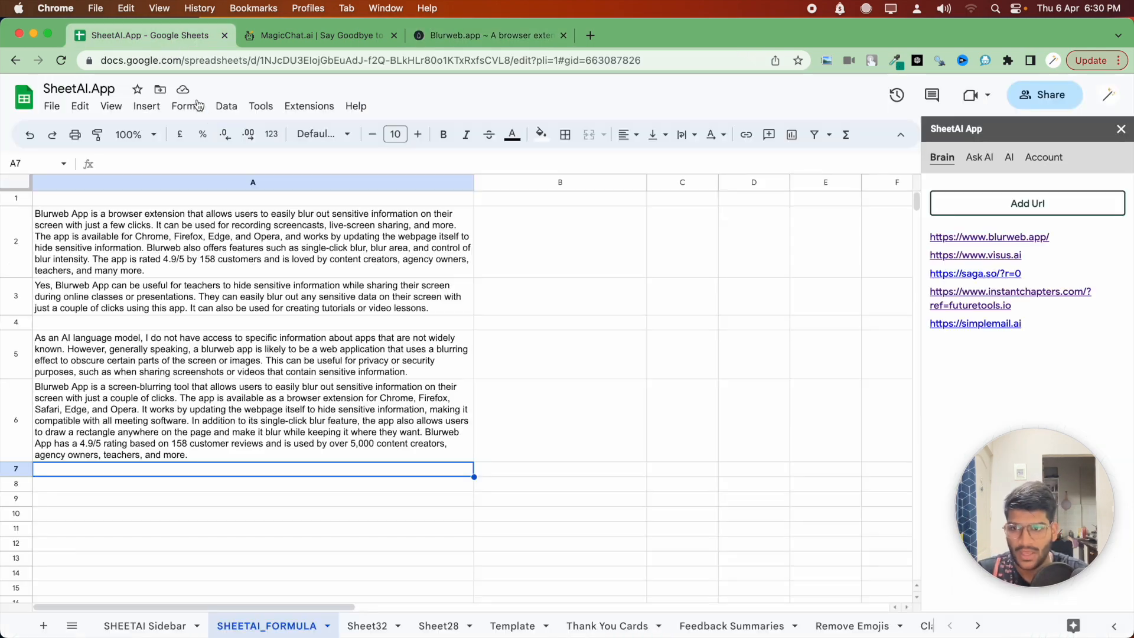
Step: Enter the formula =SHEETAI("is blurweb app good for teachers") in cell A7
double_click(151, 471)
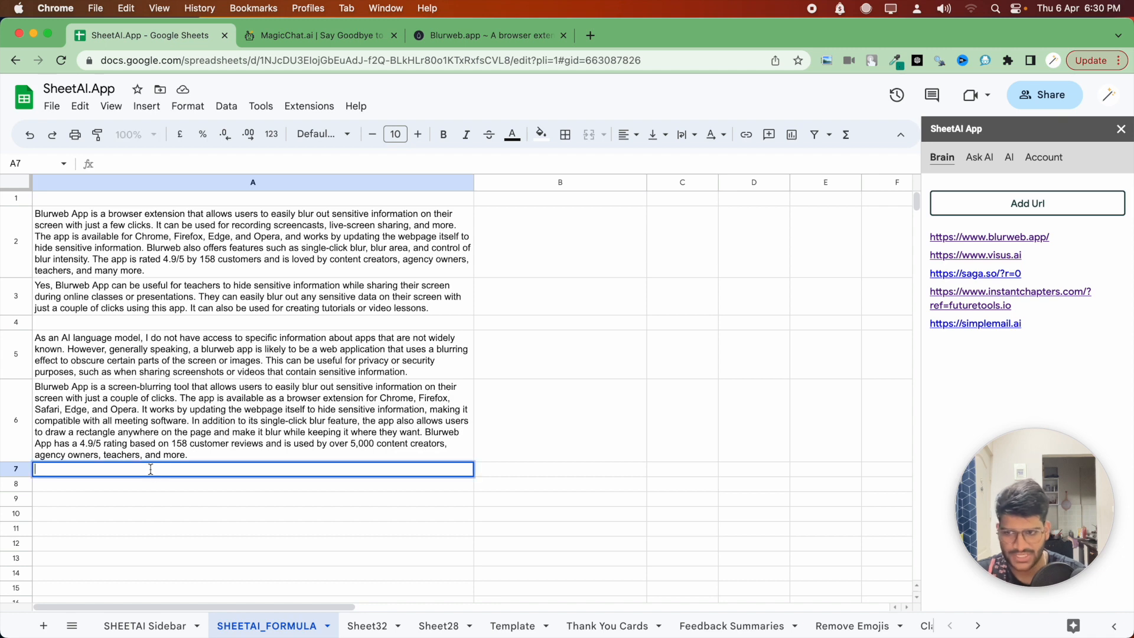
type("=SHEE")
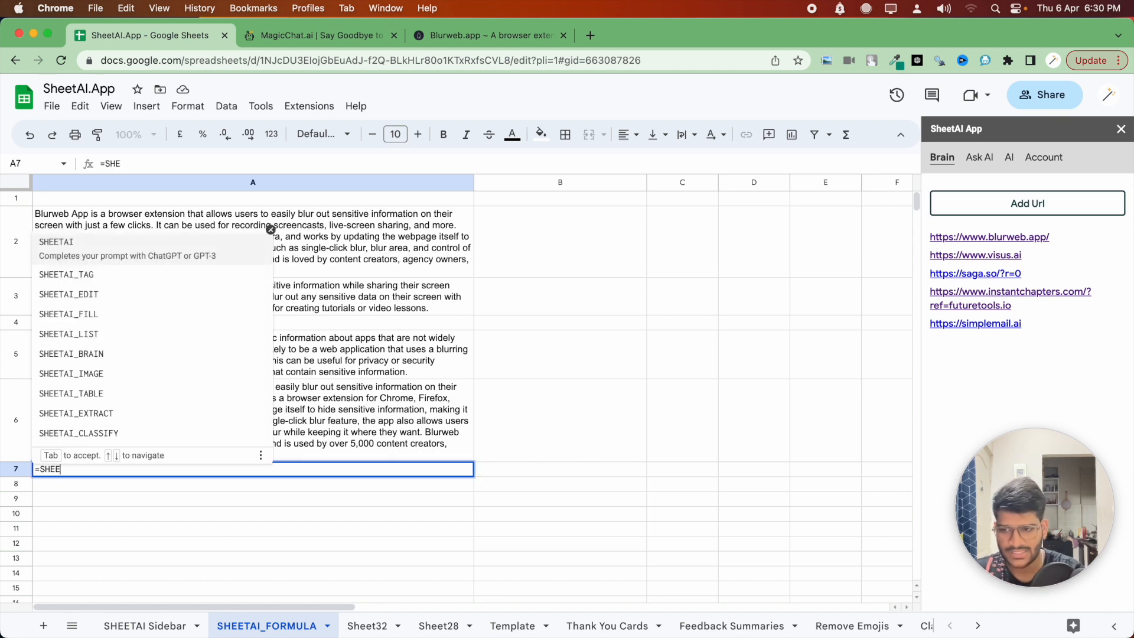
type("TAI(\"i")
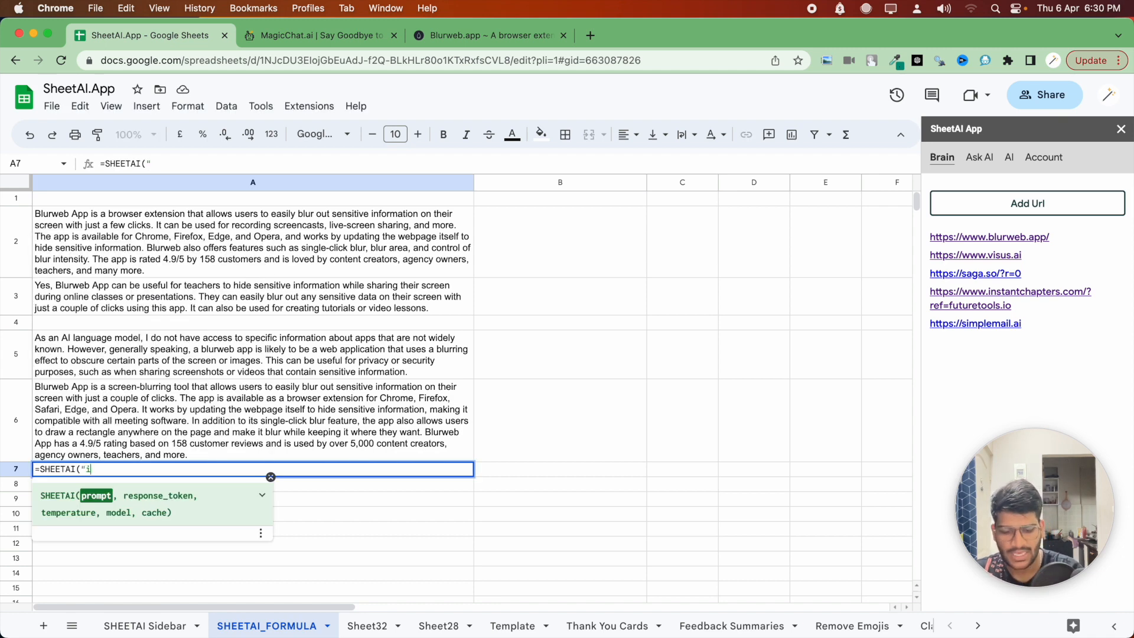
type("s blurweb app g")
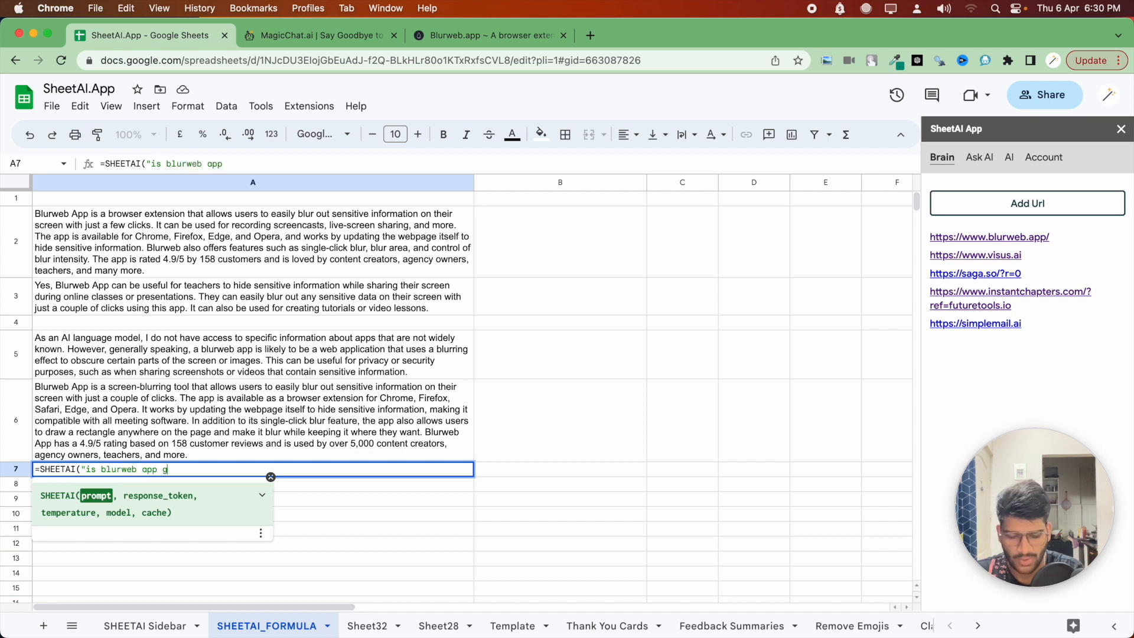
type("ood for teac")
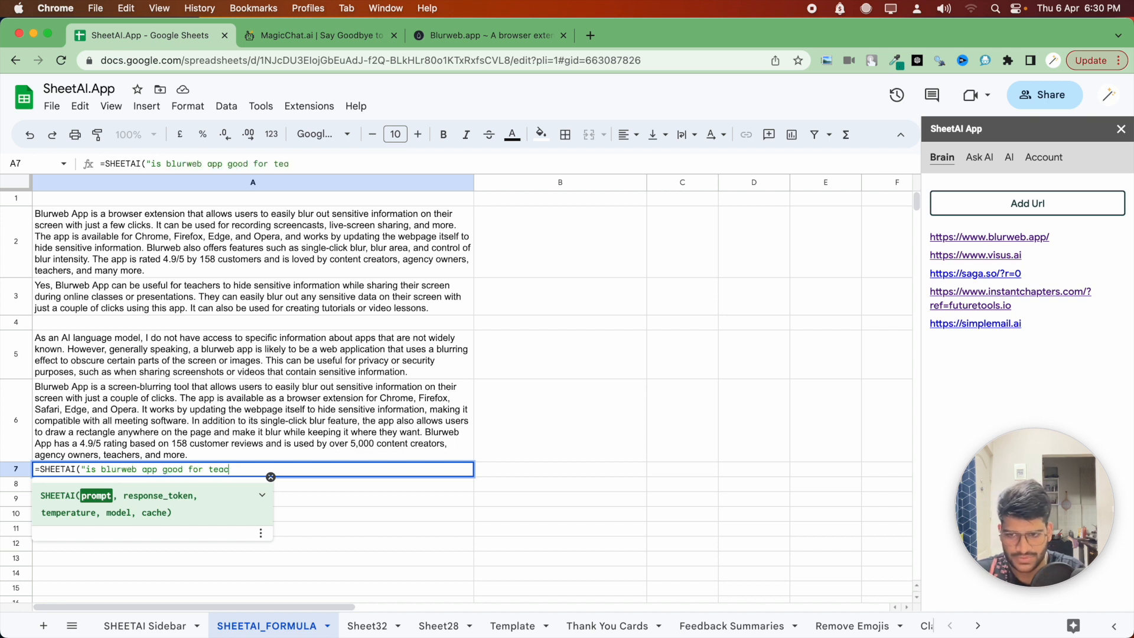
type("hers\")")
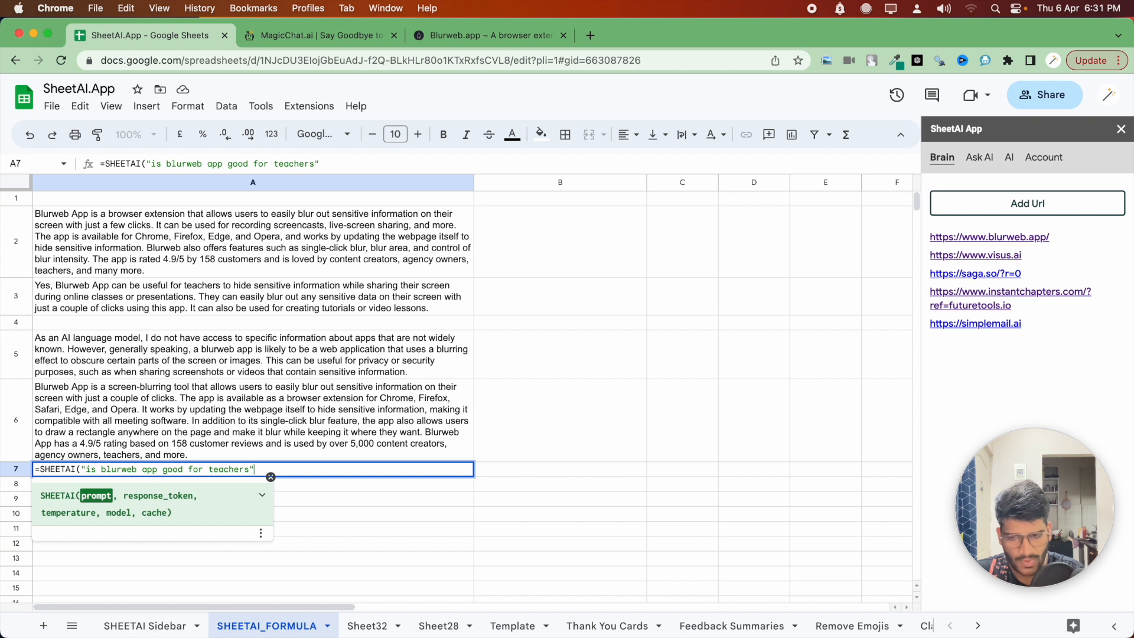
key("Return")
Step: Enter the formula =SHEETAI_BRAIN("is blurweb app good for teachers?") in cell A8
type("=SHEET")
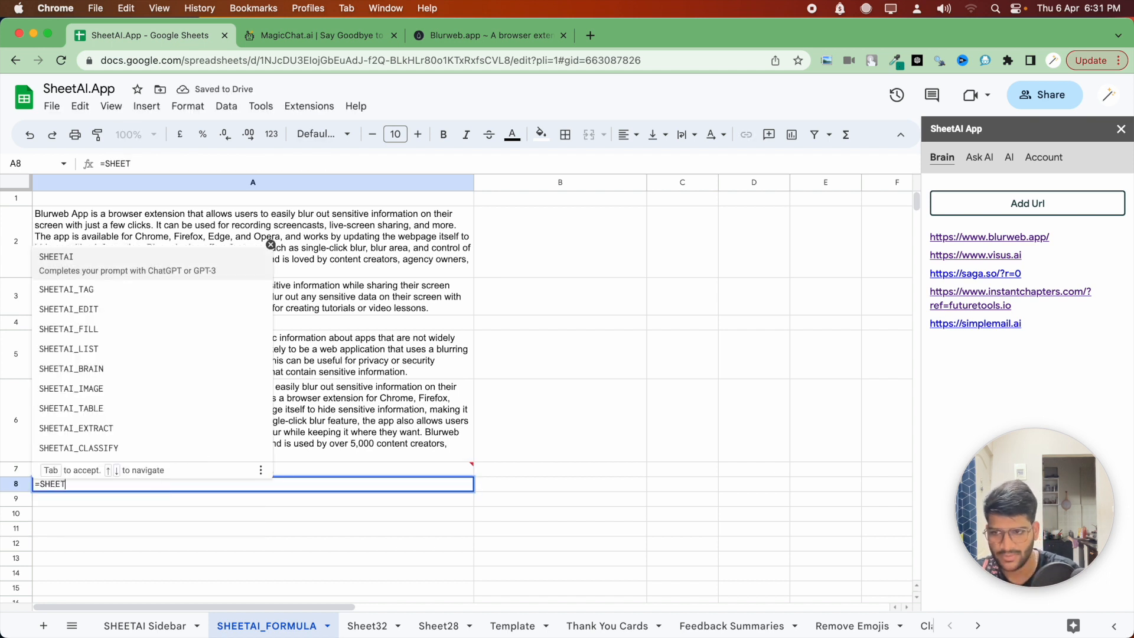
left_click(130, 372)
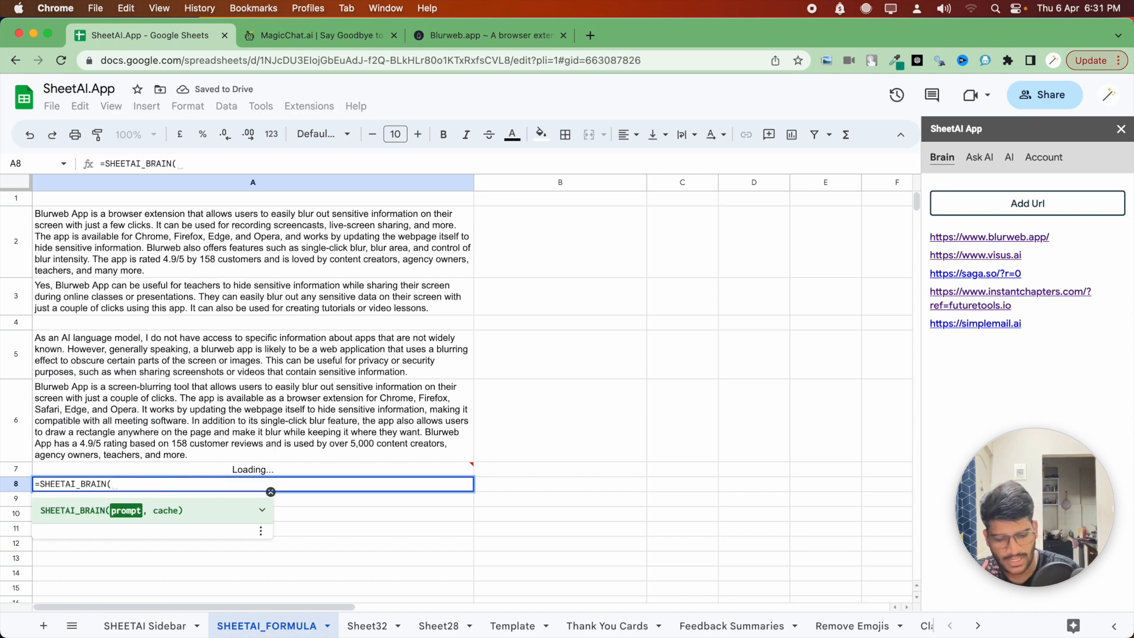
type("\"is blurweb app ")
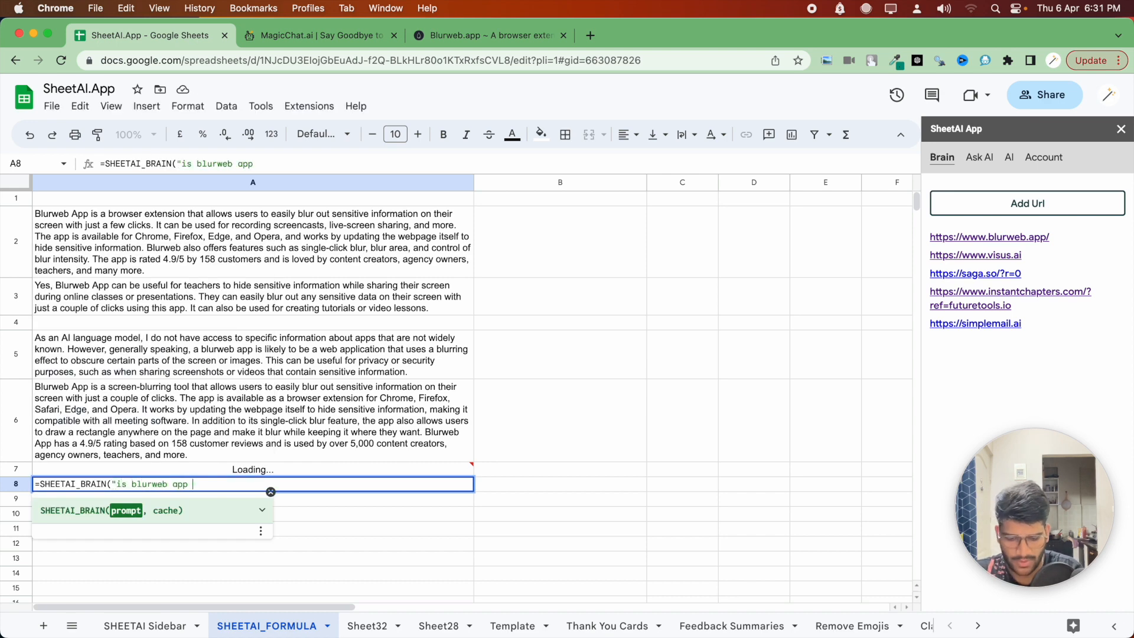
type("good for teacher")
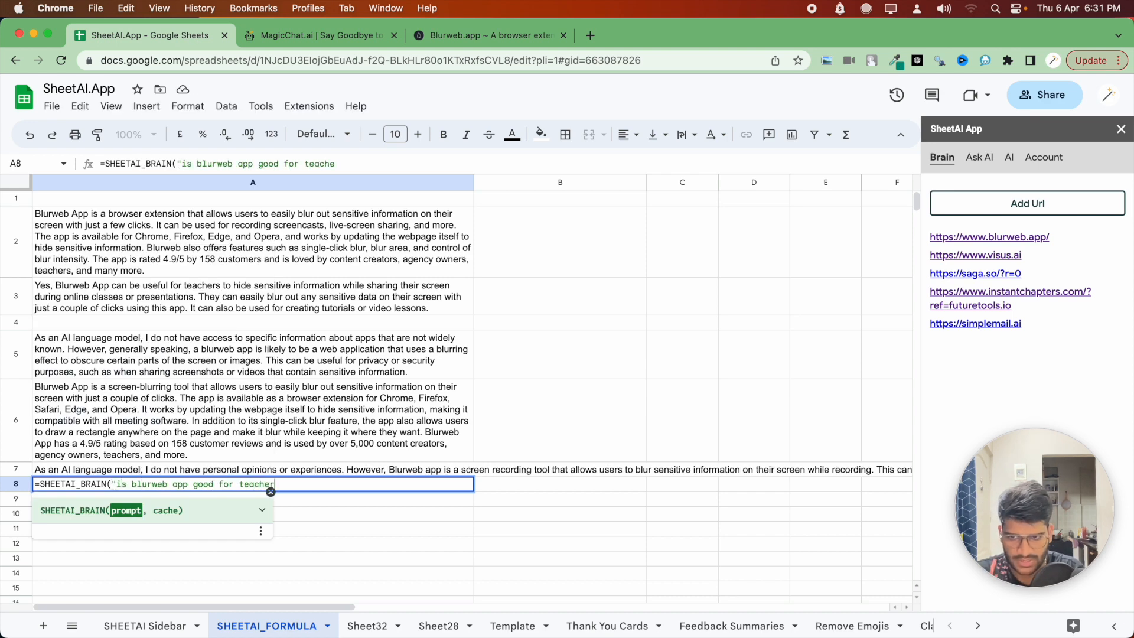
type("s")
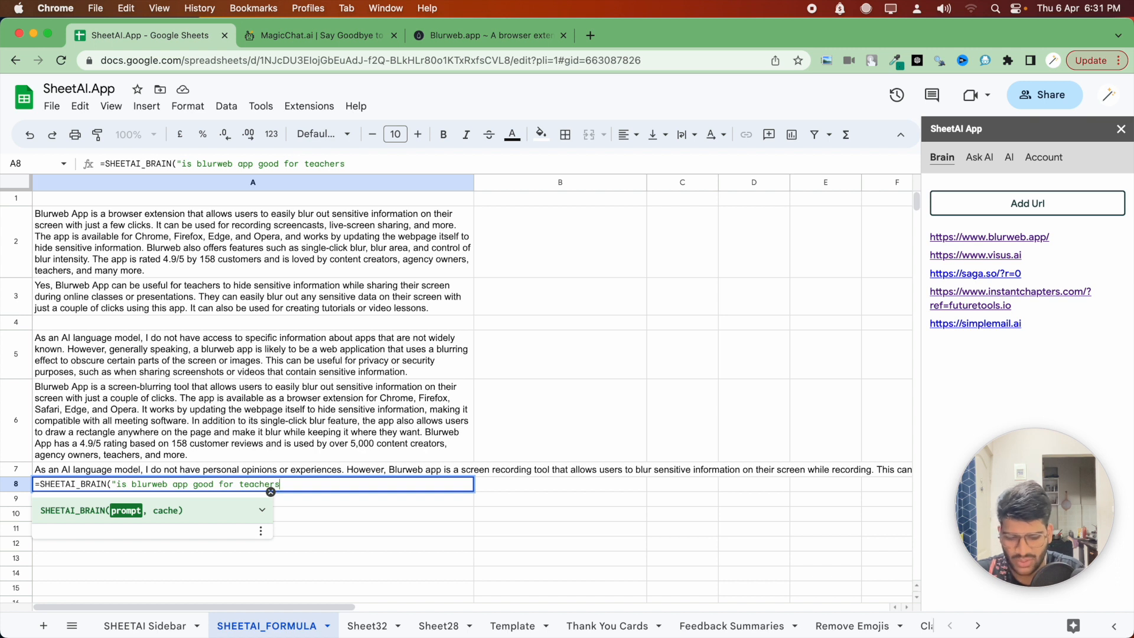
type("?\")")
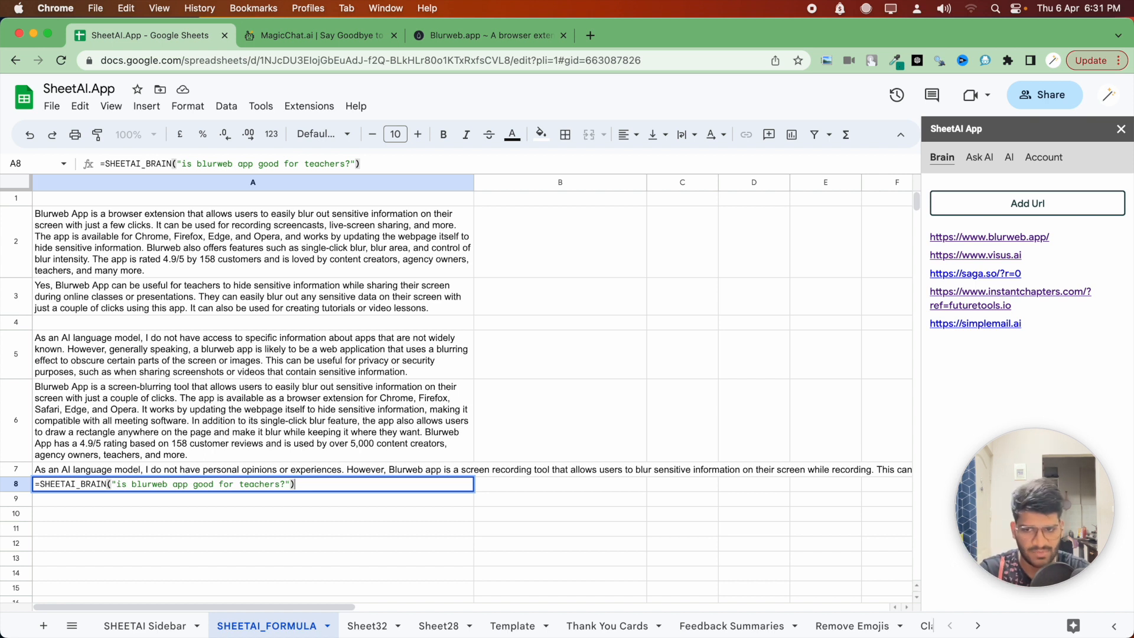
key("Return")
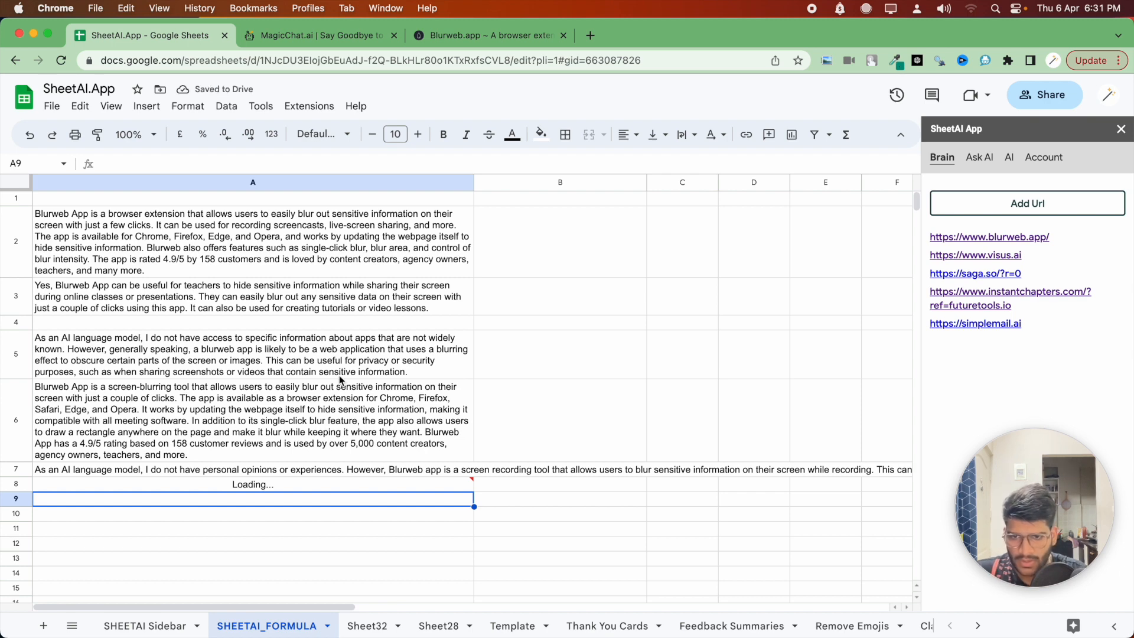
Step: Turn on text wrapping for the answers in cells A7 and A8
scroll(339, 374, "down", 3)
left_click(309, 331)
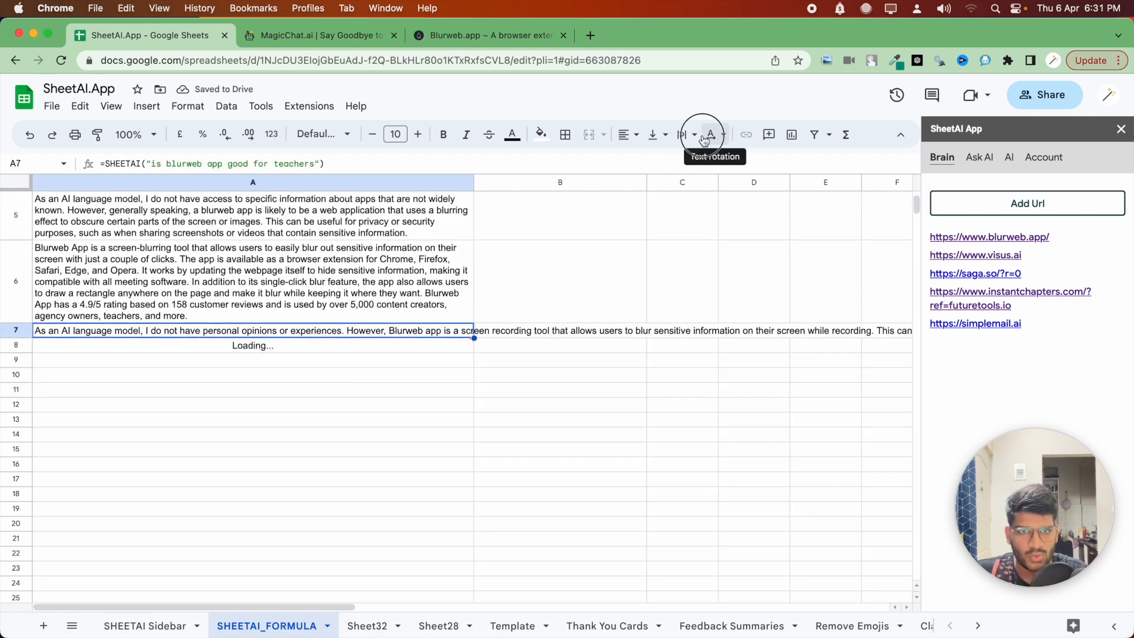
left_click(685, 134)
left_click(709, 163)
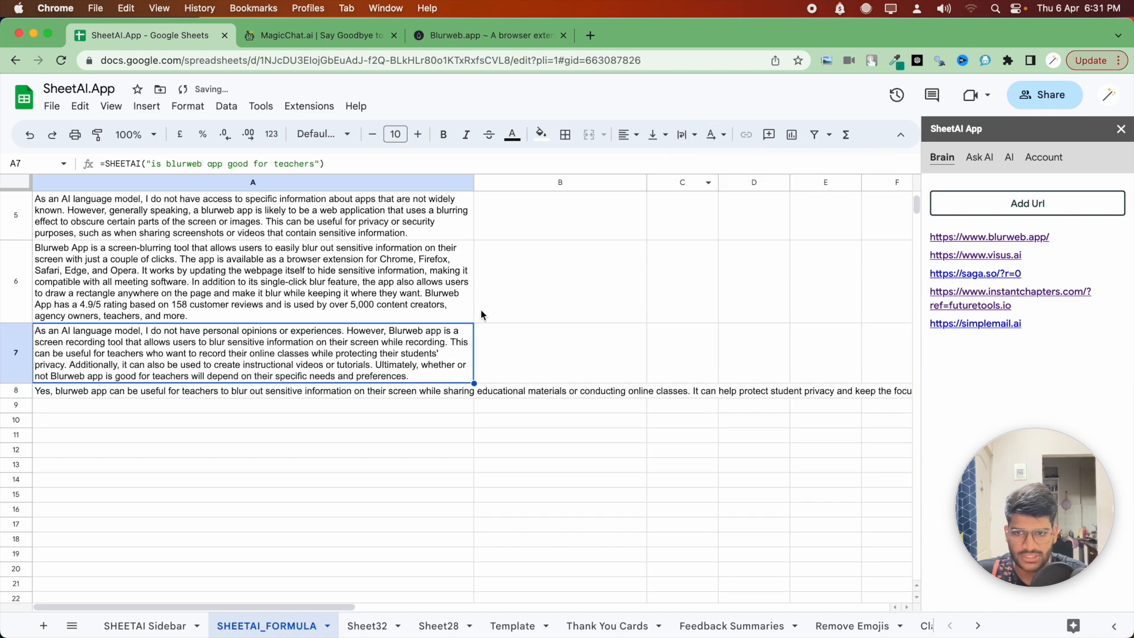
left_click(352, 392)
left_click(685, 135)
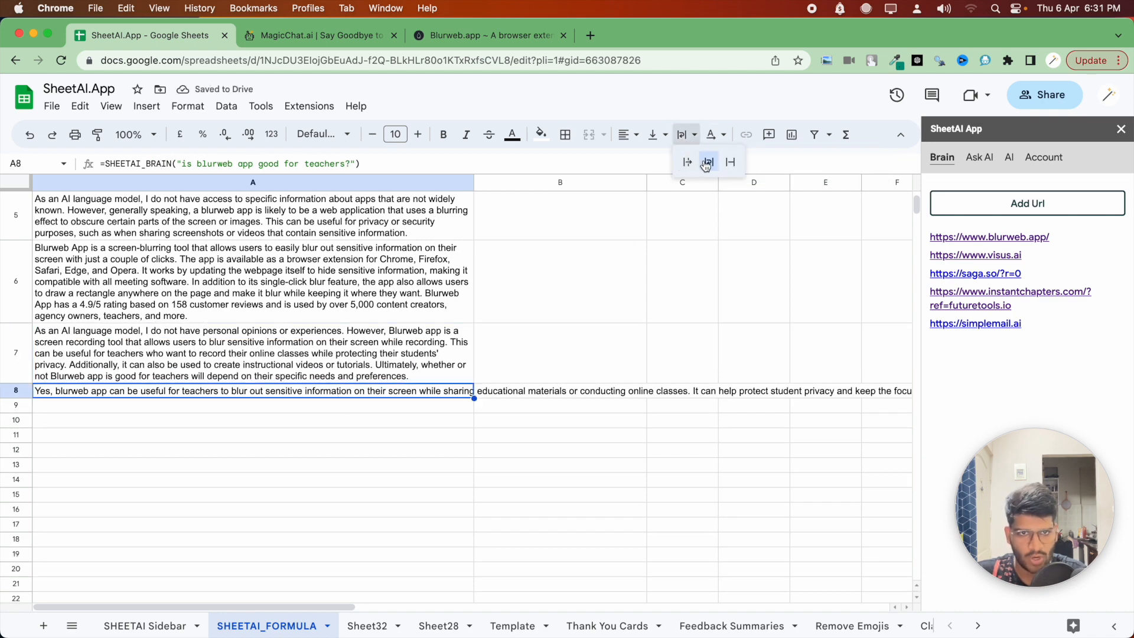
left_click(706, 163)
Step: Compare the A7 and A8 answers with the teachers mention on the Blurweb homepage, and review the saved website URLs in the Brain list
left_click(115, 360)
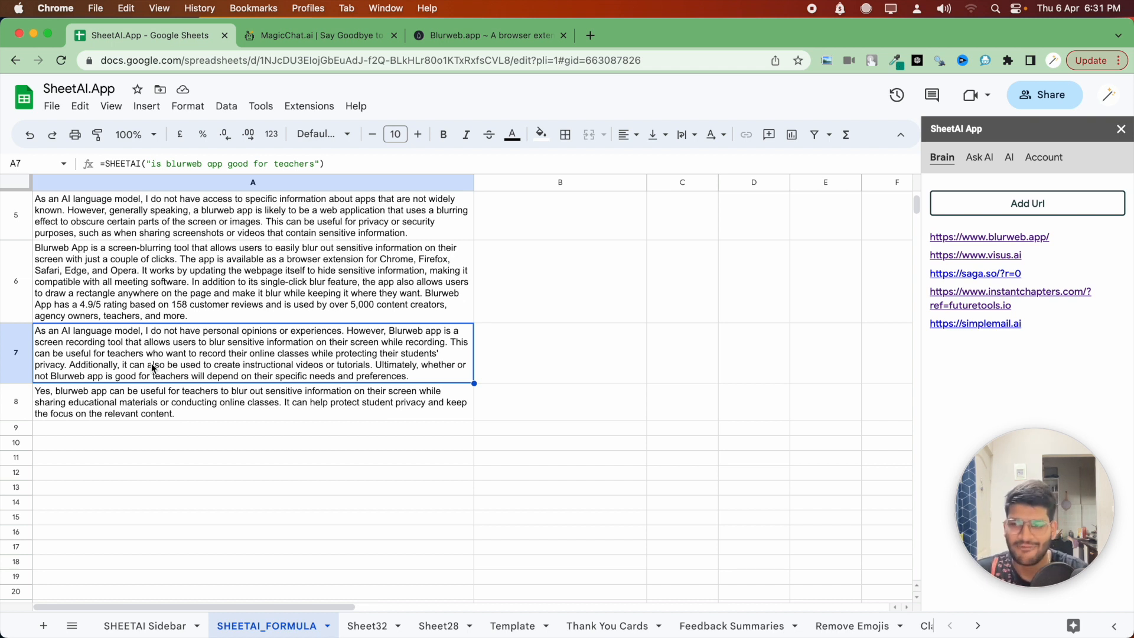
left_click(161, 399)
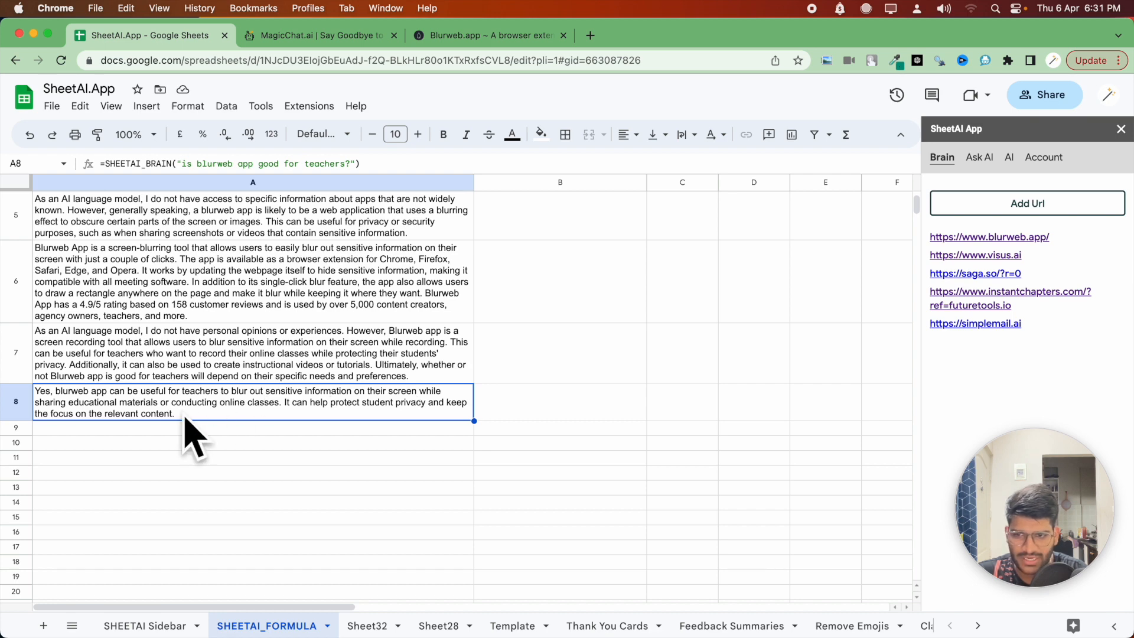
left_click(500, 37)
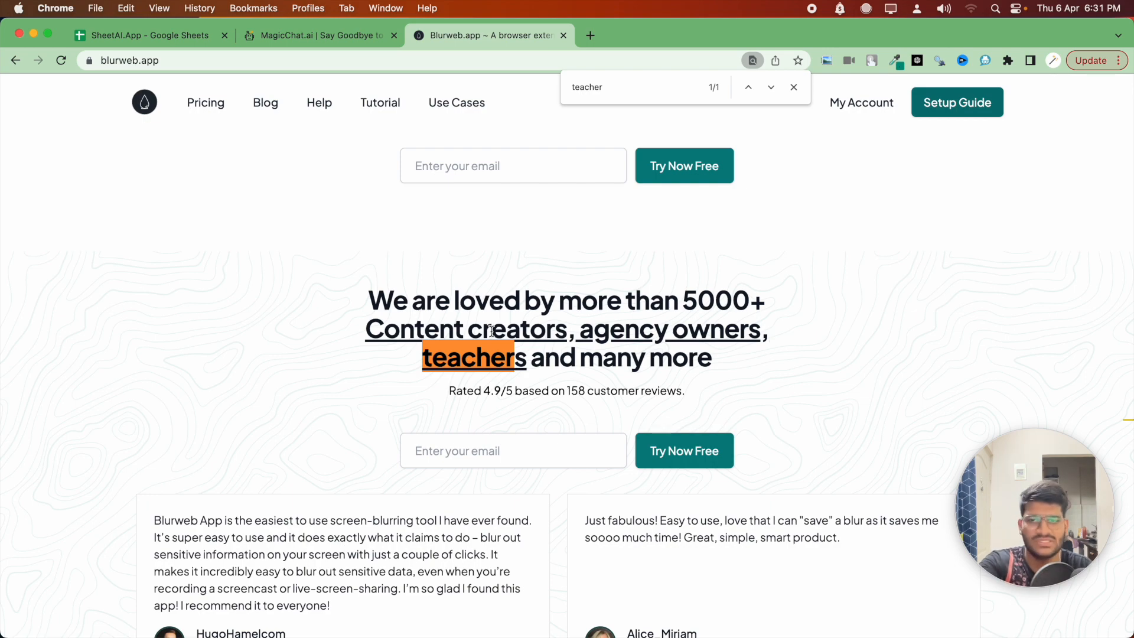
left_click(163, 42)
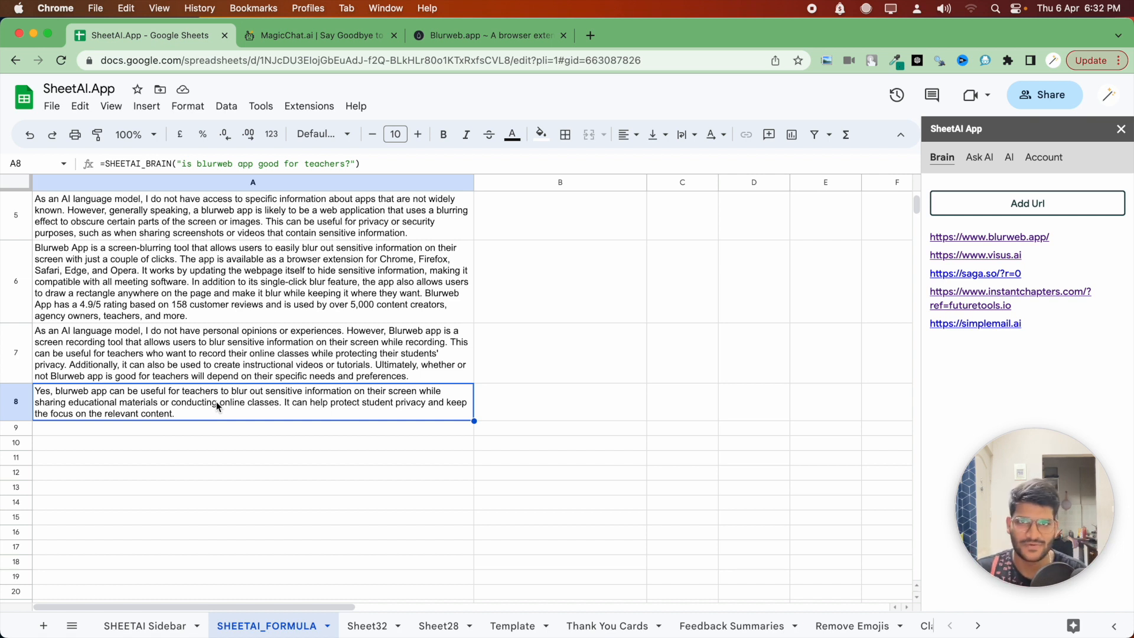
left_click(135, 434)
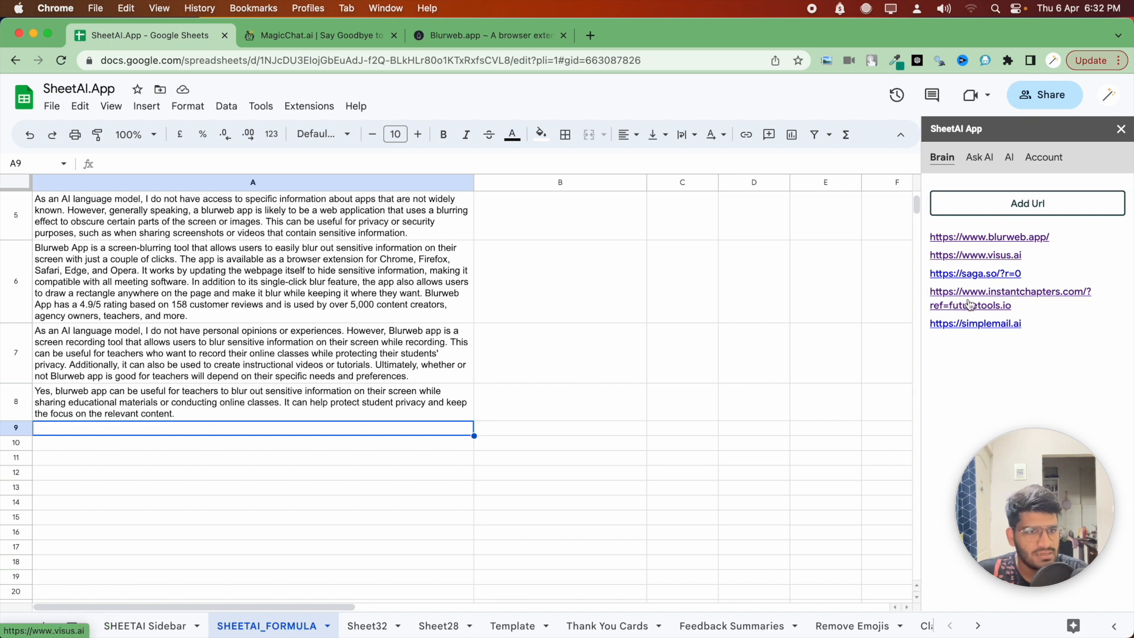
left_click_drag(1043, 332, 952, 248)
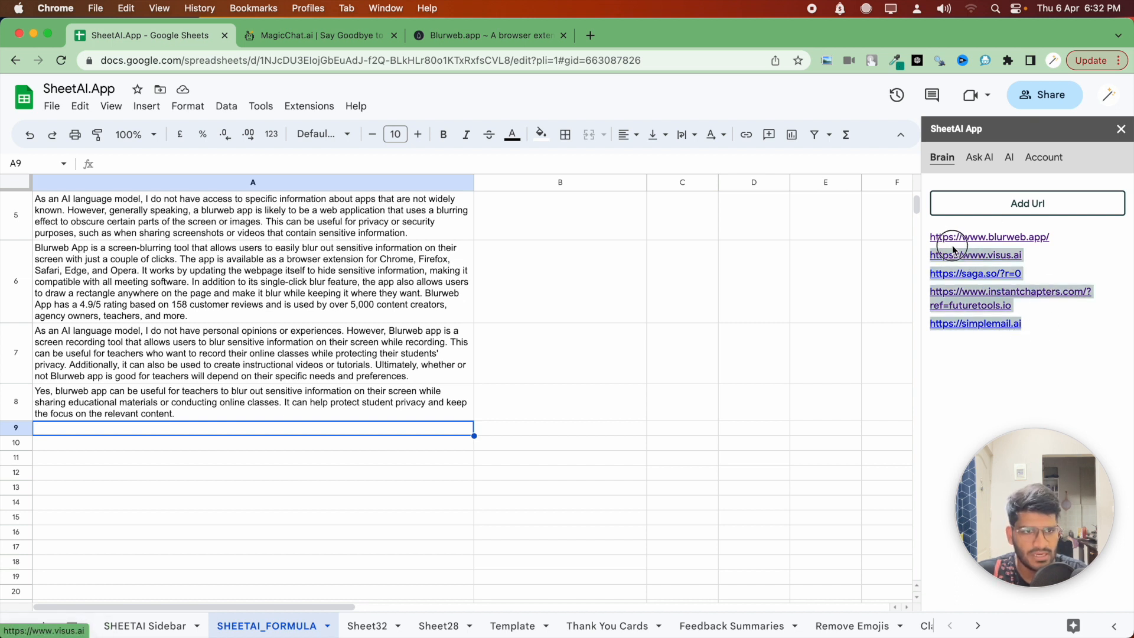
left_click(989, 348)
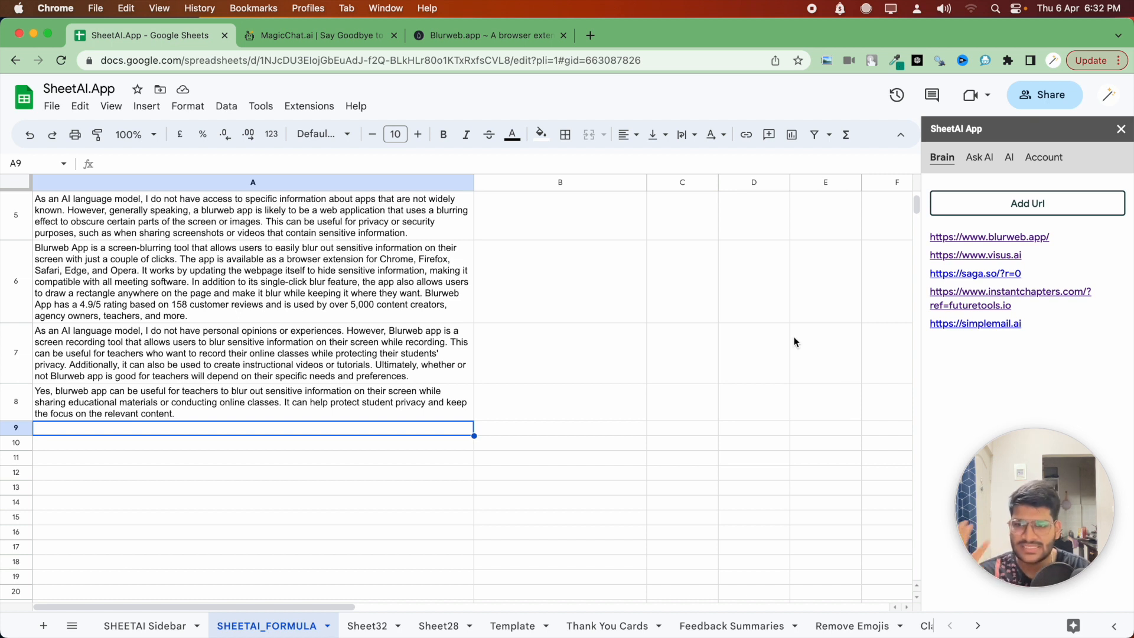
left_click(456, 392)
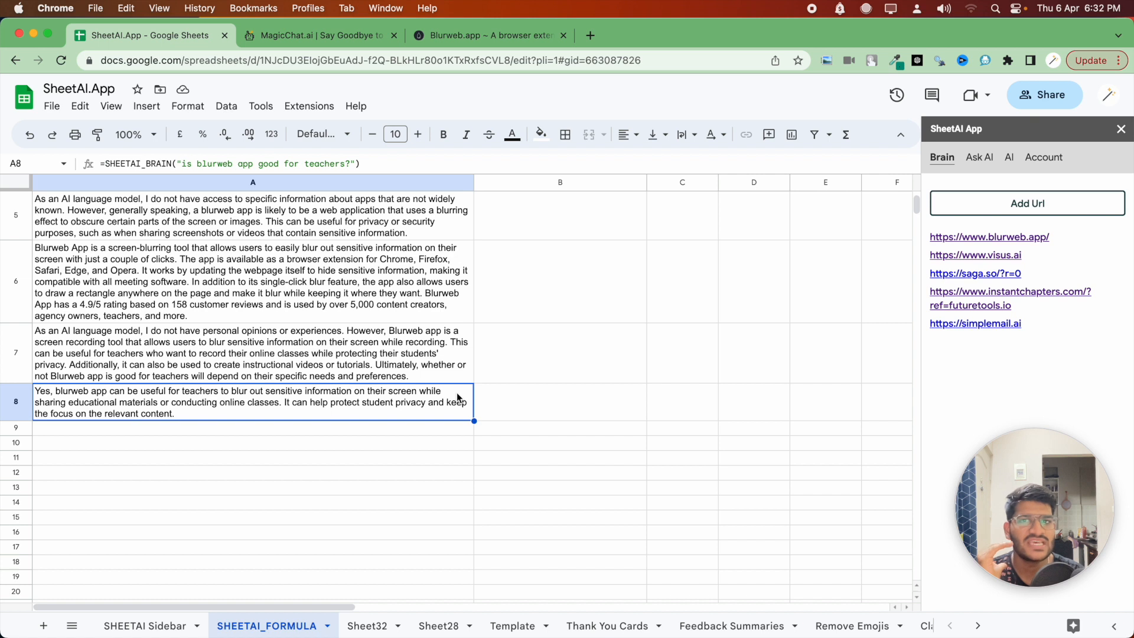
Step: Enter the formula =SHEETAI_BRAIN("what is quickpresent app") in cell A9
left_click(400, 426)
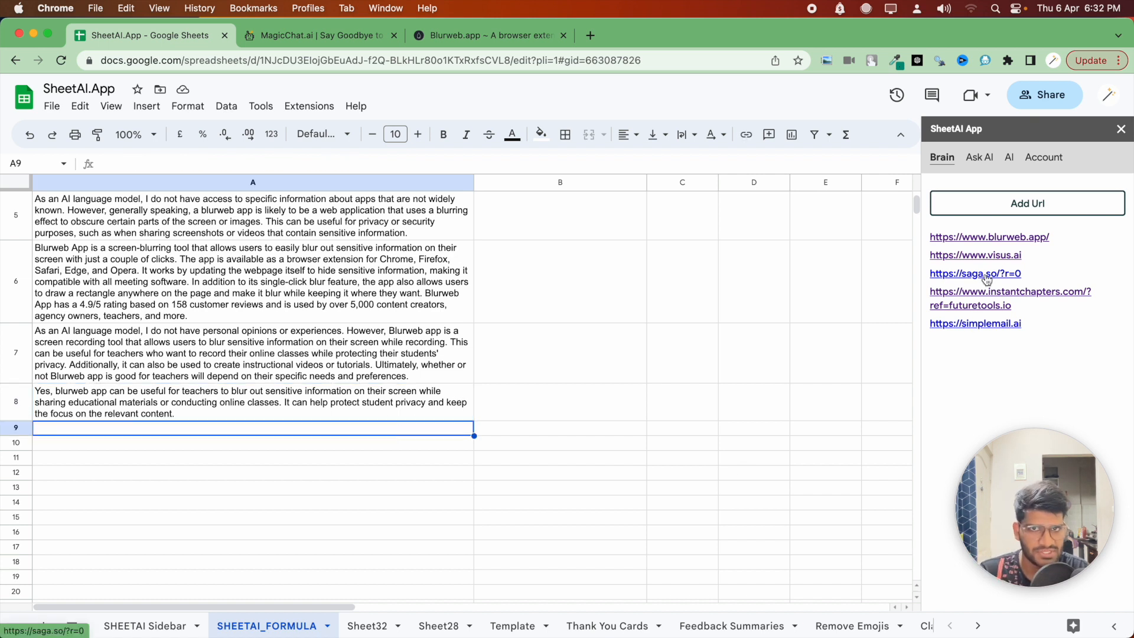
type("=SHEET")
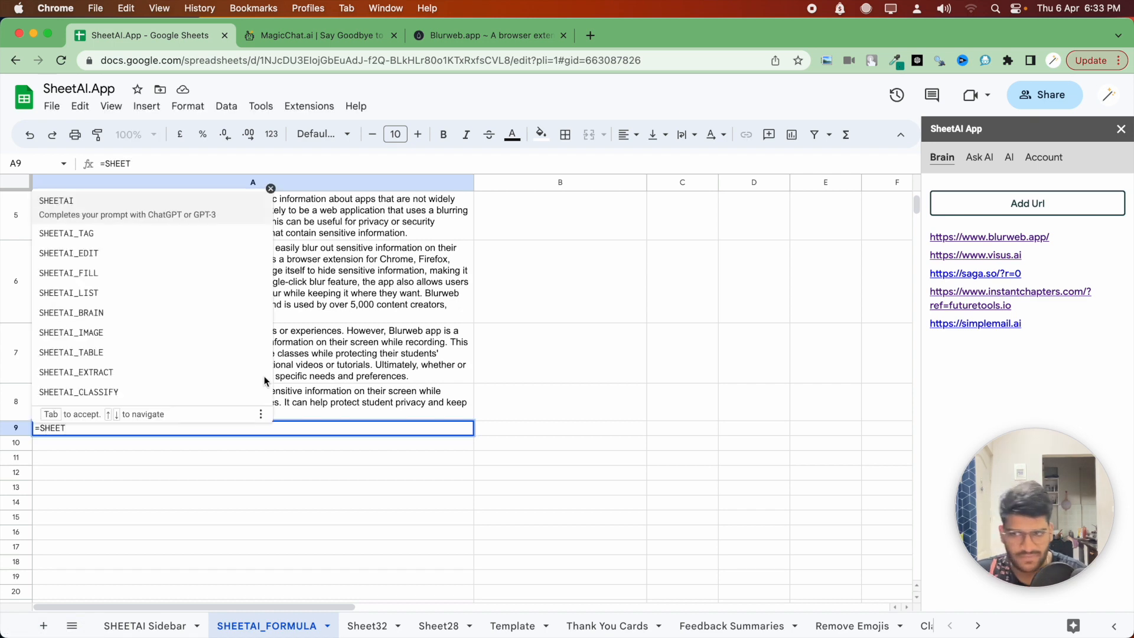
left_click(162, 312)
type("\"what is quickpresent app\"")
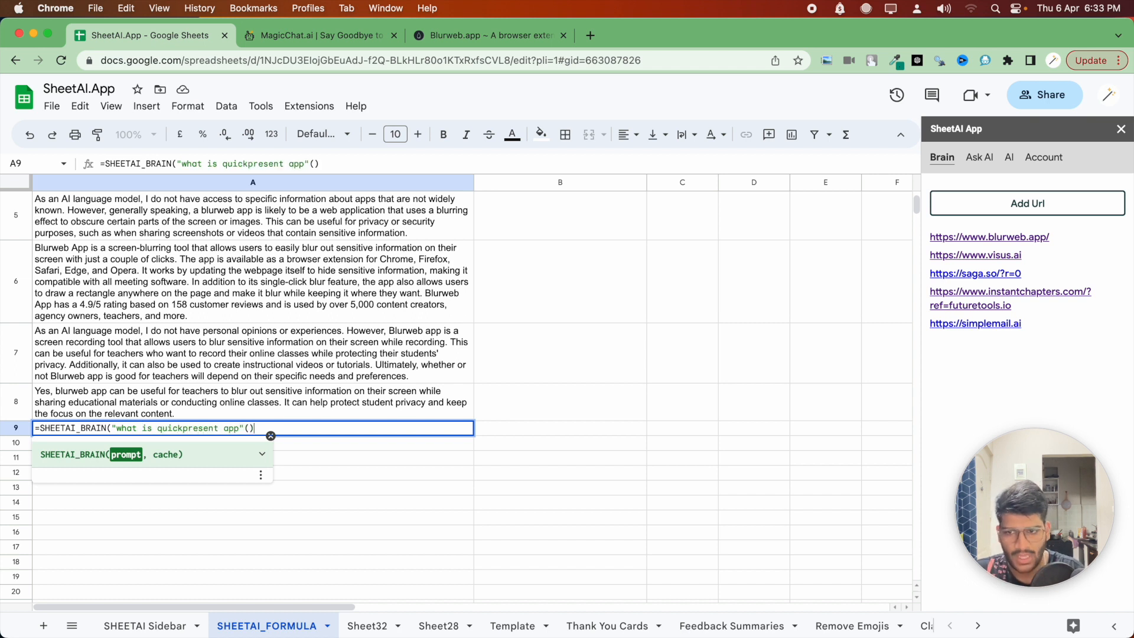
key("Return")
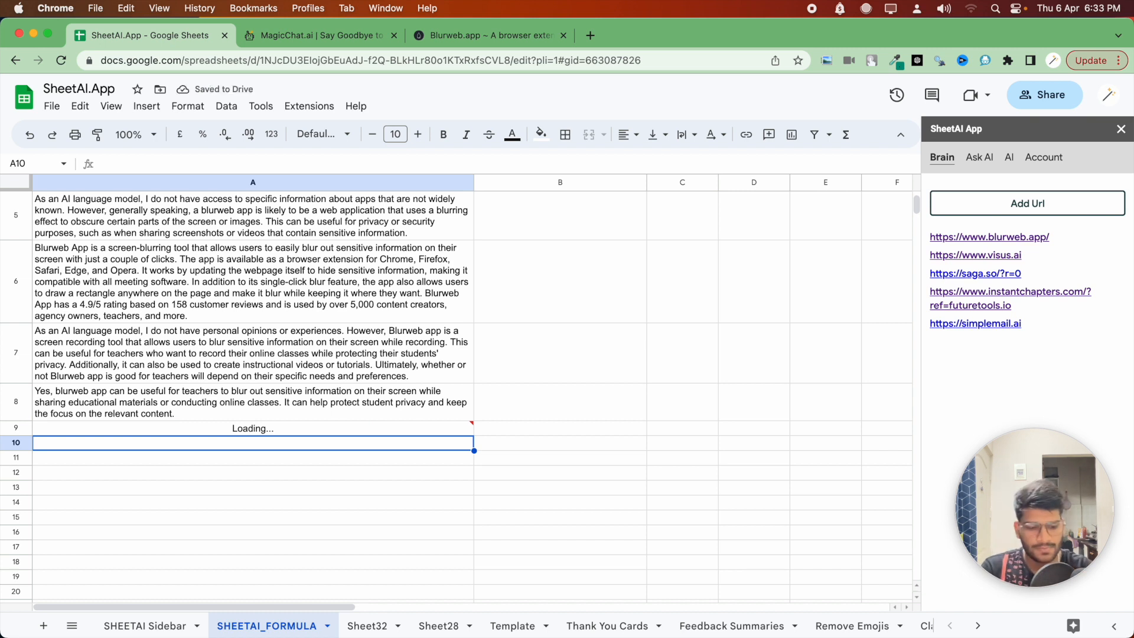
double_click(282, 444)
type("SHEETA")
key("BackSpace")
key("BackSpace")
key("BackSpace")
key("BackSpace")
key("BackSpace")
key("BackSpace")
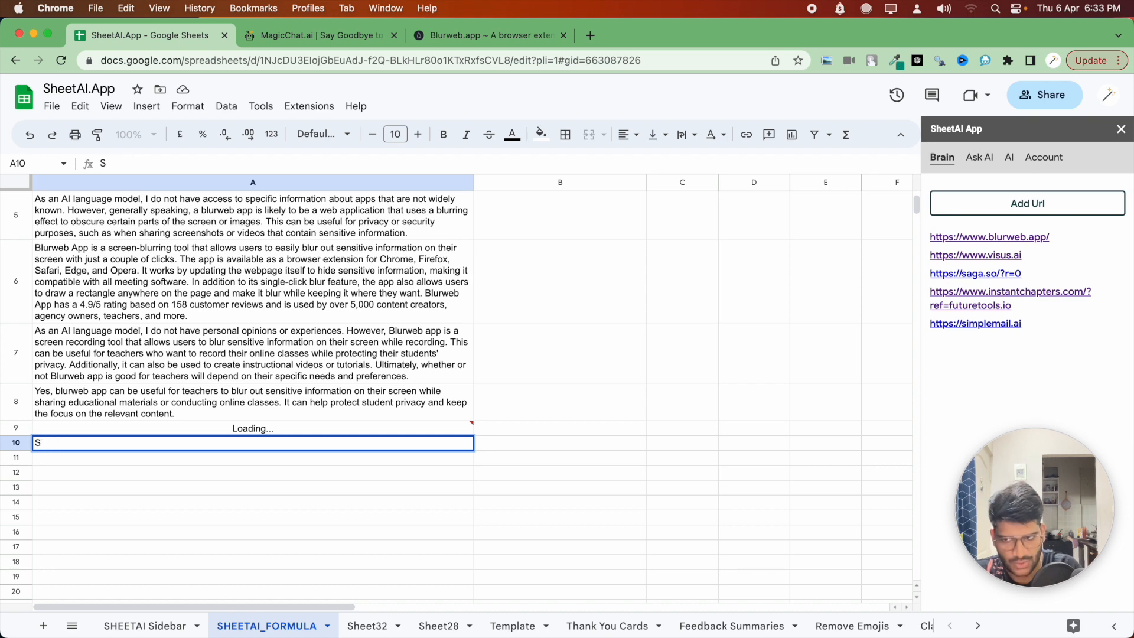
Step: Enter the formula =SHEETAI("what is quickpresent app") in cell A10
type("=SHEET")
key("Tab")
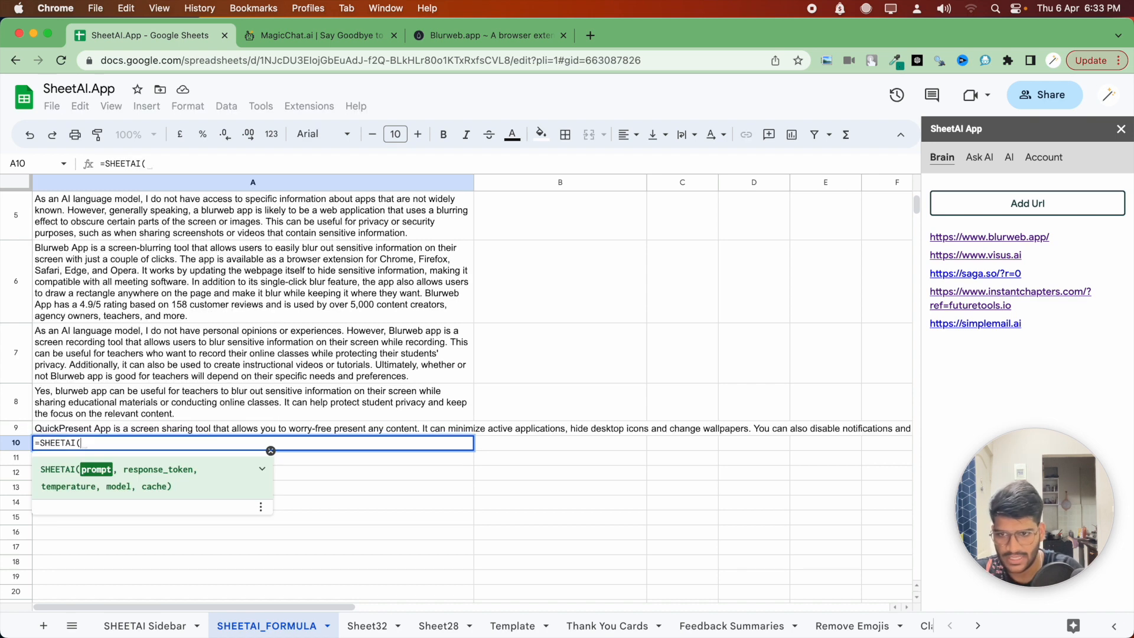
type("\"")
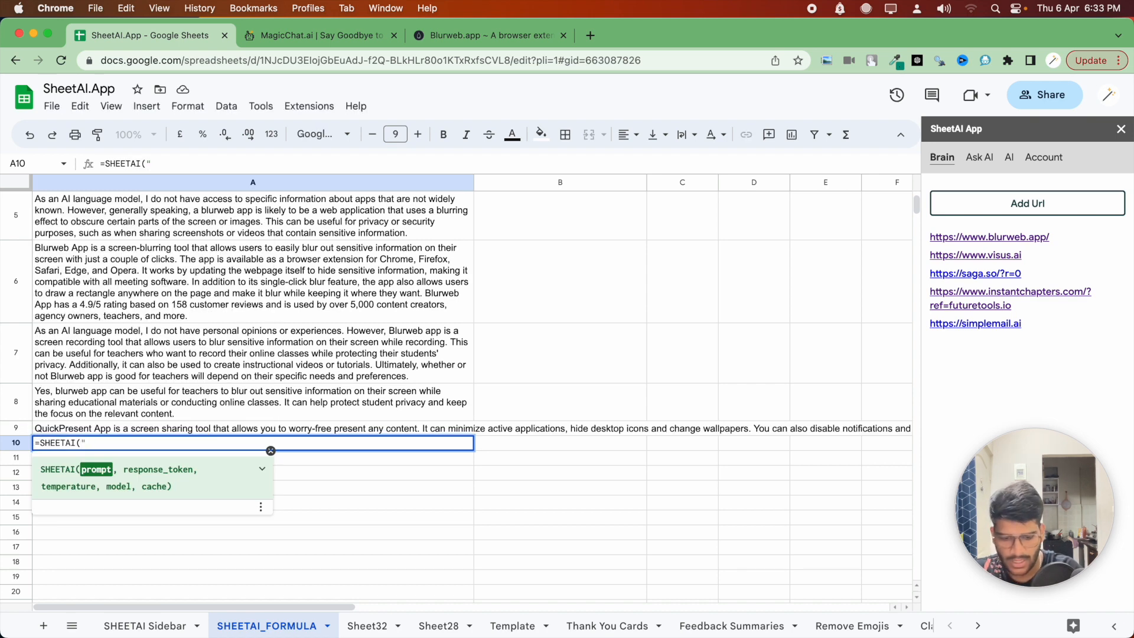
type("quic")
key("BackSpace")
key("BackSpace")
key("BackSpace")
key("BackSpace")
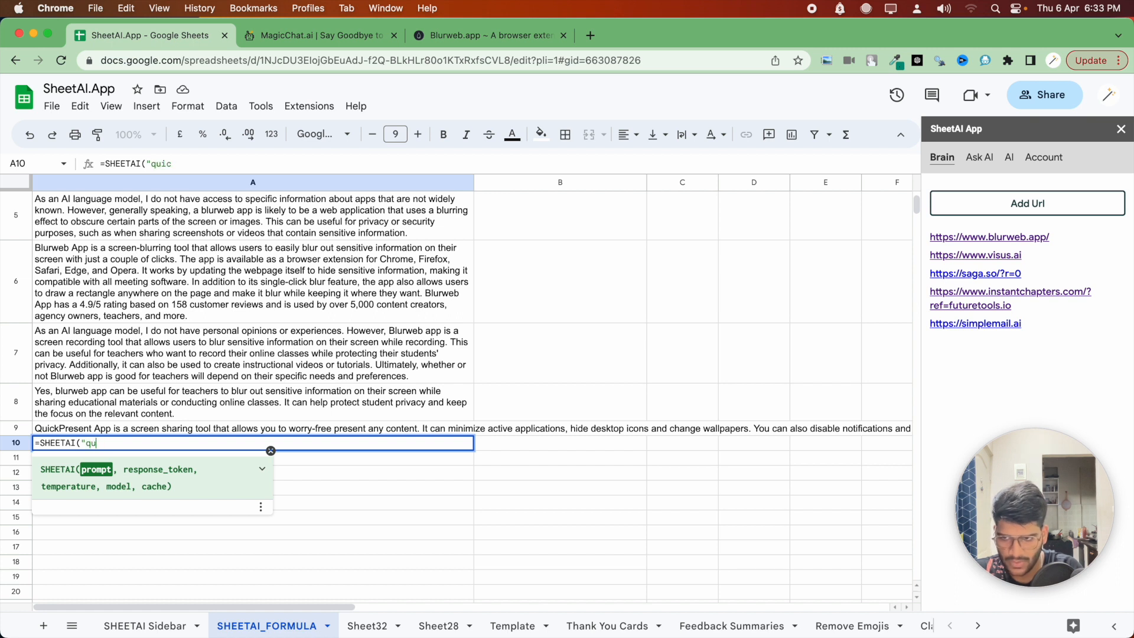
type("what is qui")
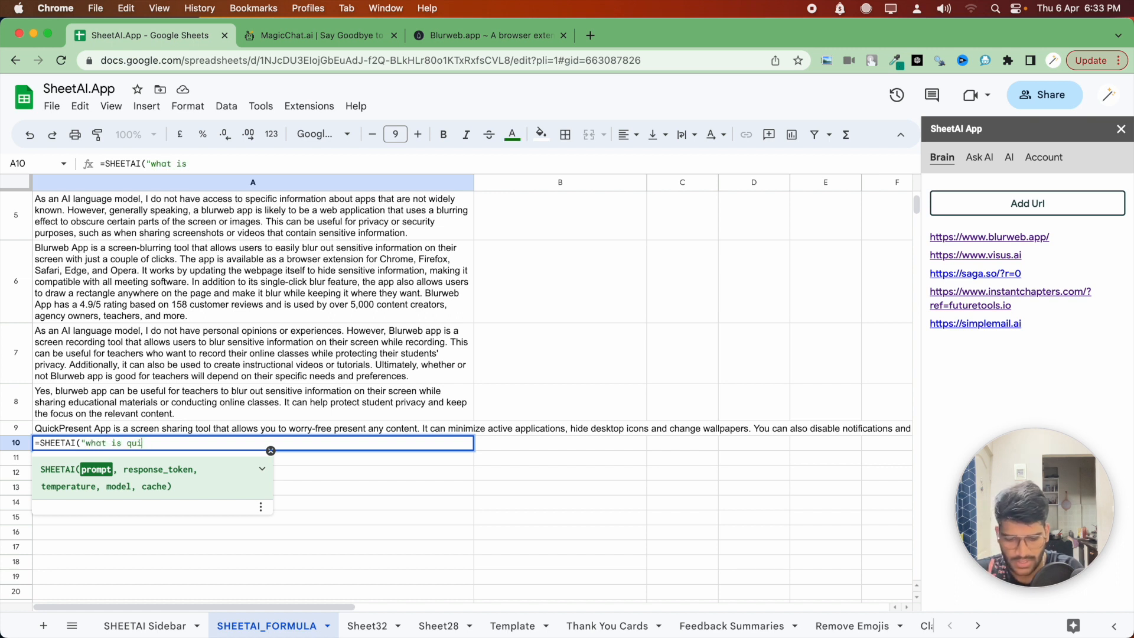
type("ckpresent app\"?")
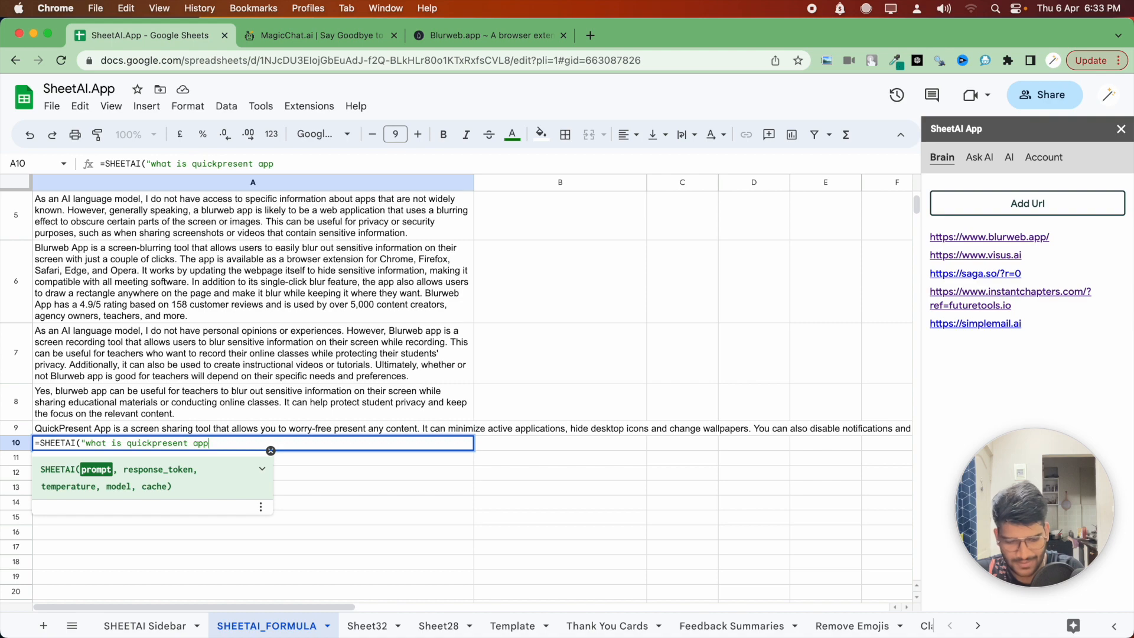
key("BackSpace")
type(")")
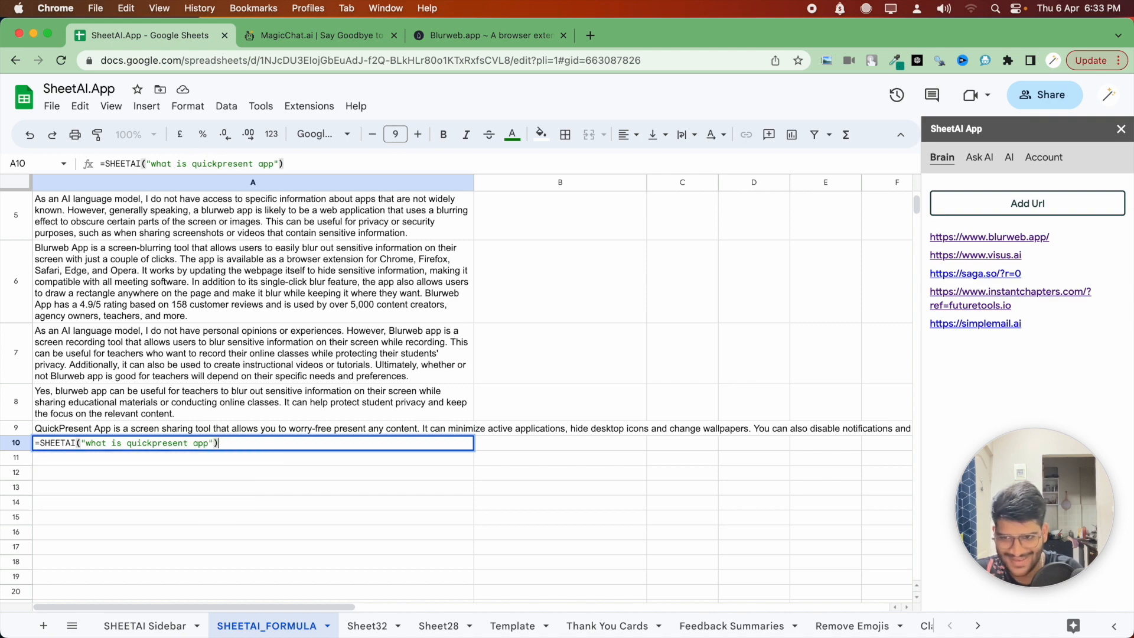
key("Return")
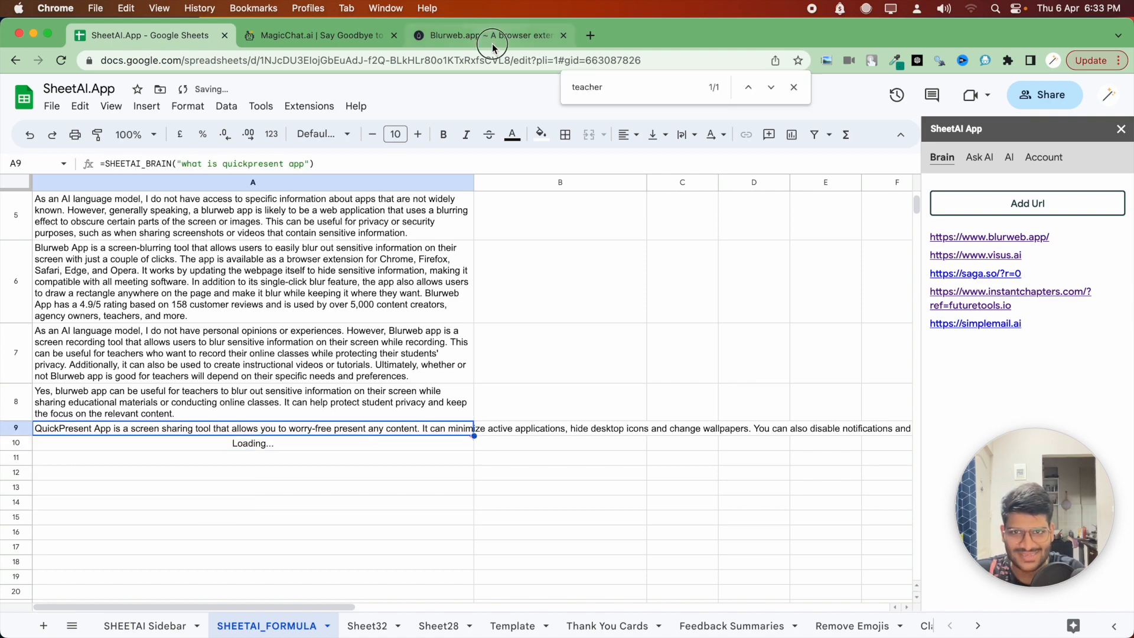
Step: Search the Blurweb homepage for "quickpresent" and look over the page alongside the A9 and A10 answers
left_click(485, 35)
scroll(438, 295, "down", 10)
scroll(438, 297, "up", 10)
key("super+f")
type("qui")
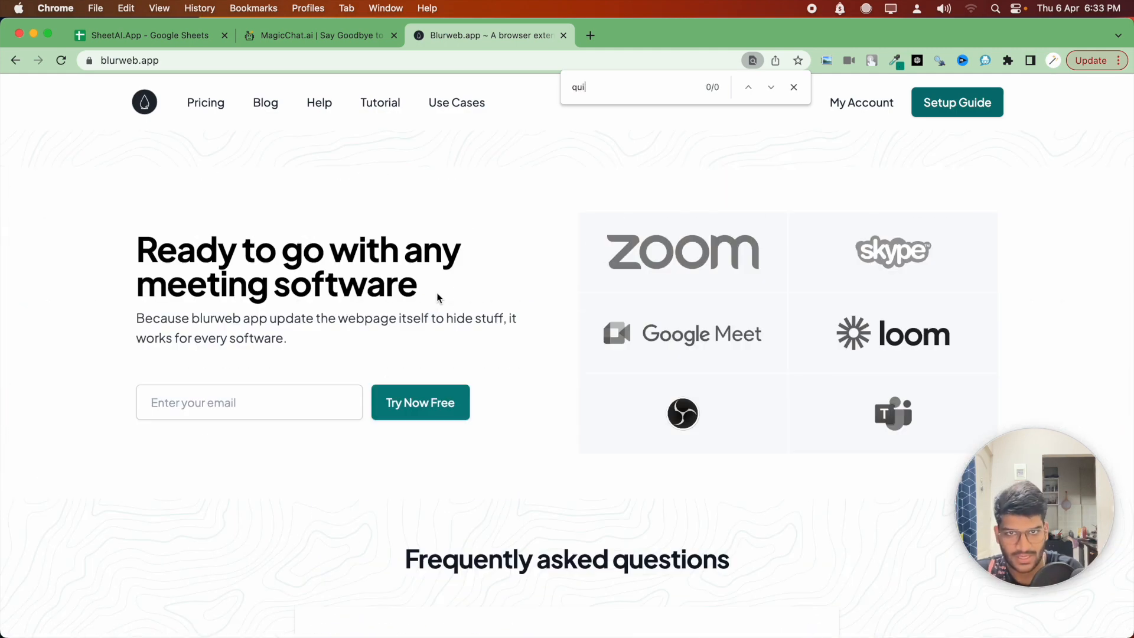
type("ckpresent")
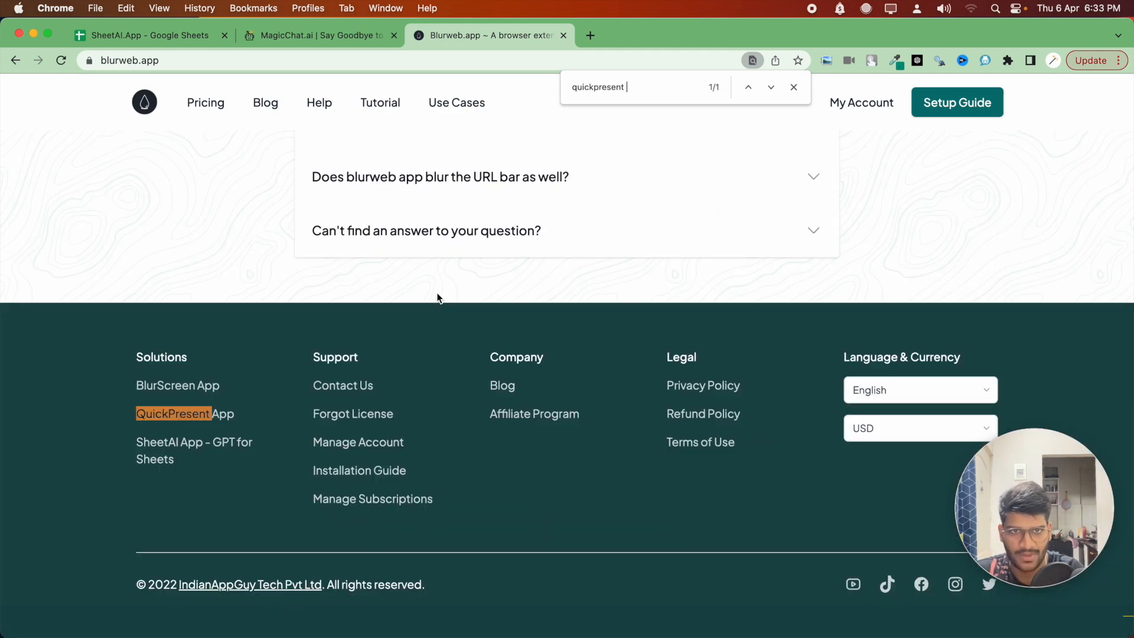
scroll(695, 253, "up", 3)
scroll(695, 254, "up", 1)
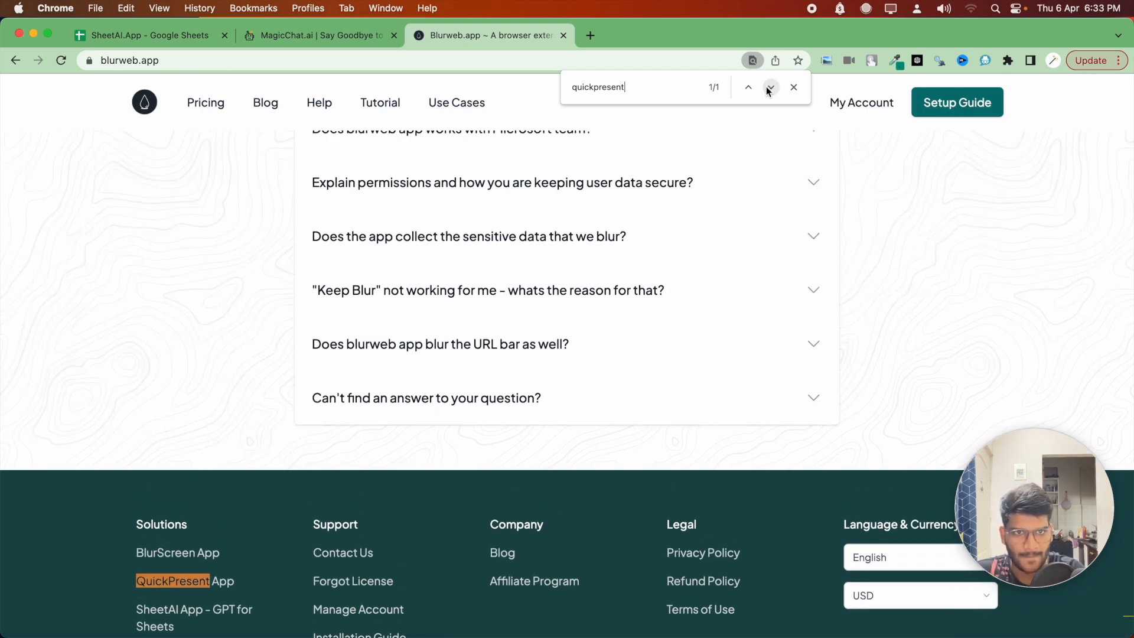
left_click(171, 39)
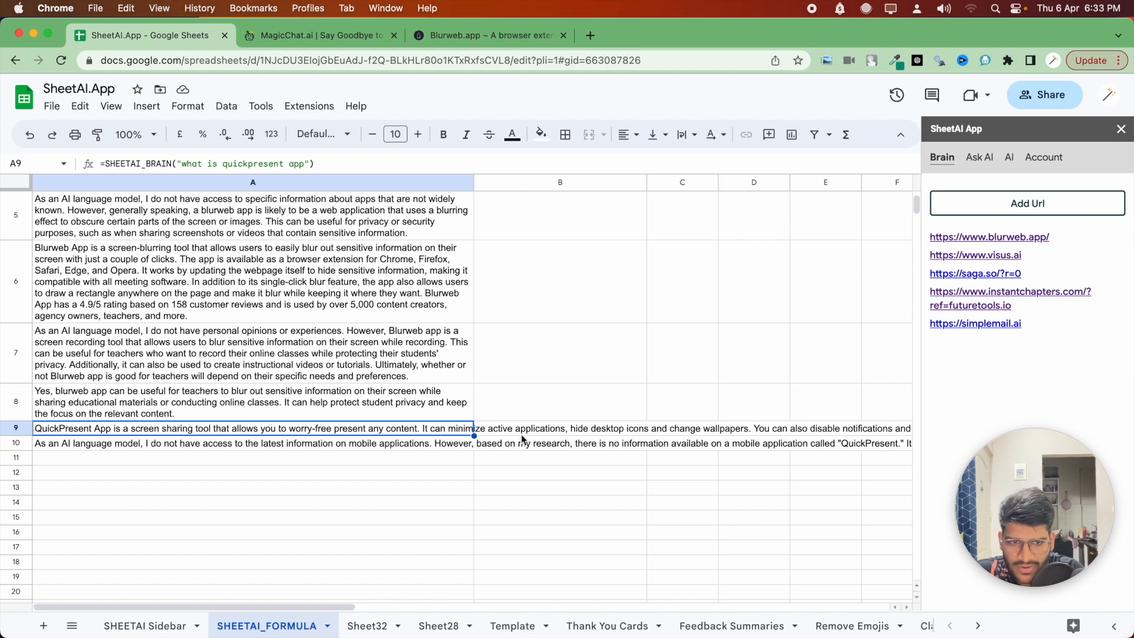
left_click(479, 34)
scroll(388, 392, "up", 10)
scroll(387, 388, "up", 15)
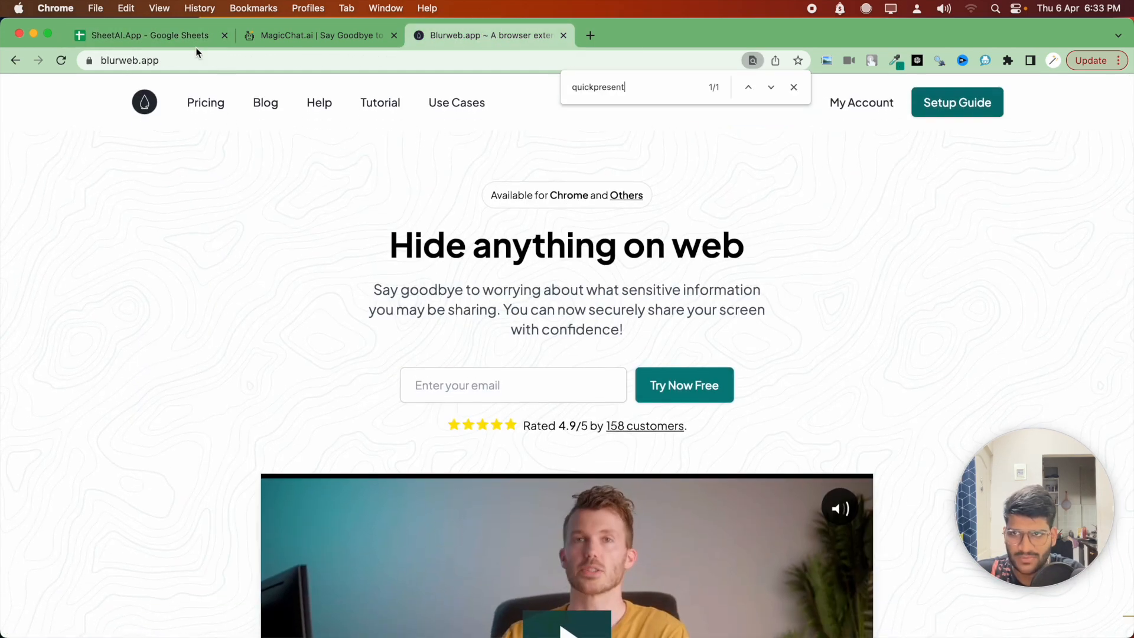
Step: Return to the spreadsheet and change the formula in cell A9 to =SHEETAI_BRAIN("what is magicform app")
left_click(195, 39)
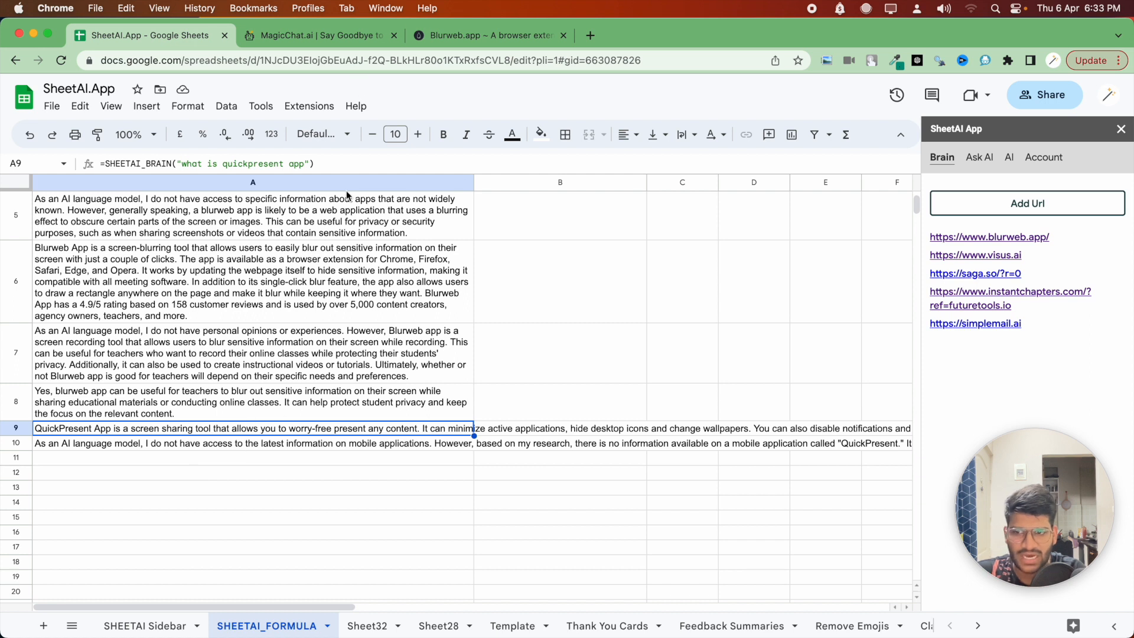
double_click(213, 429)
left_click(198, 426)
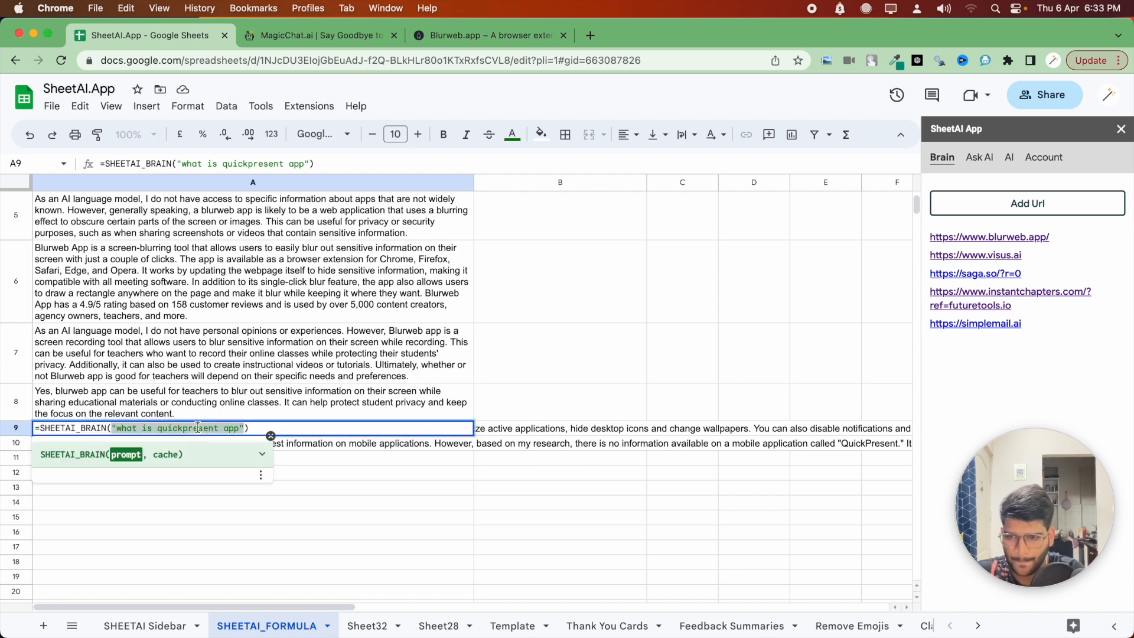
double_click(177, 427)
left_click(217, 428)
left_click_drag(216, 428, 160, 427)
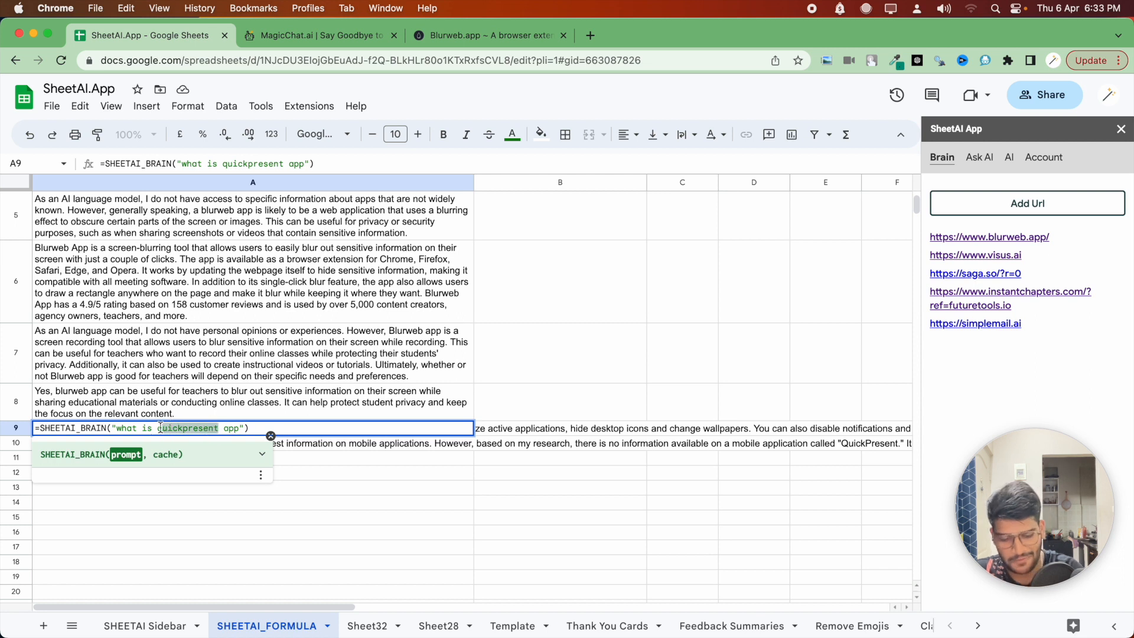
type("magicform")
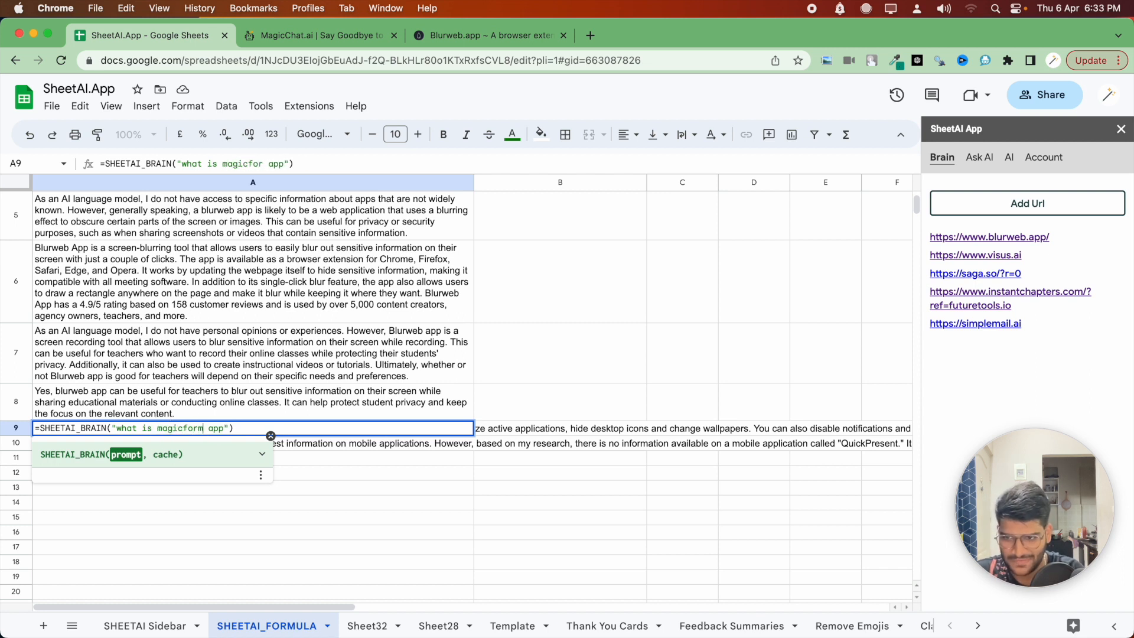
key("Return")
left_click(296, 433)
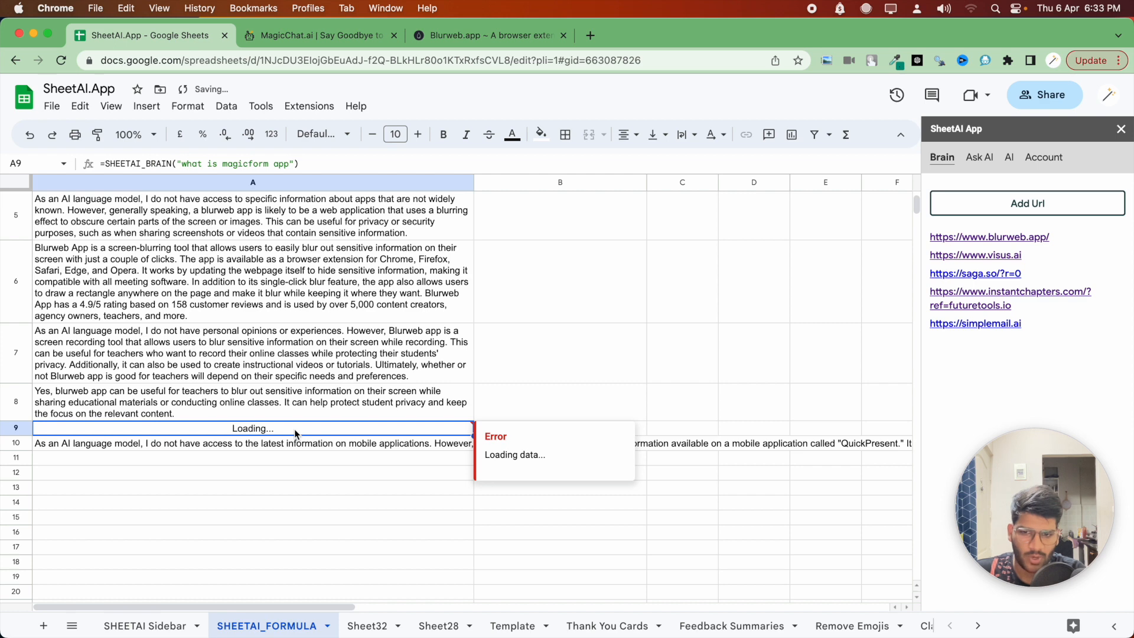
Step: Turn on text wrapping for the answer in cell A10
left_click(187, 448)
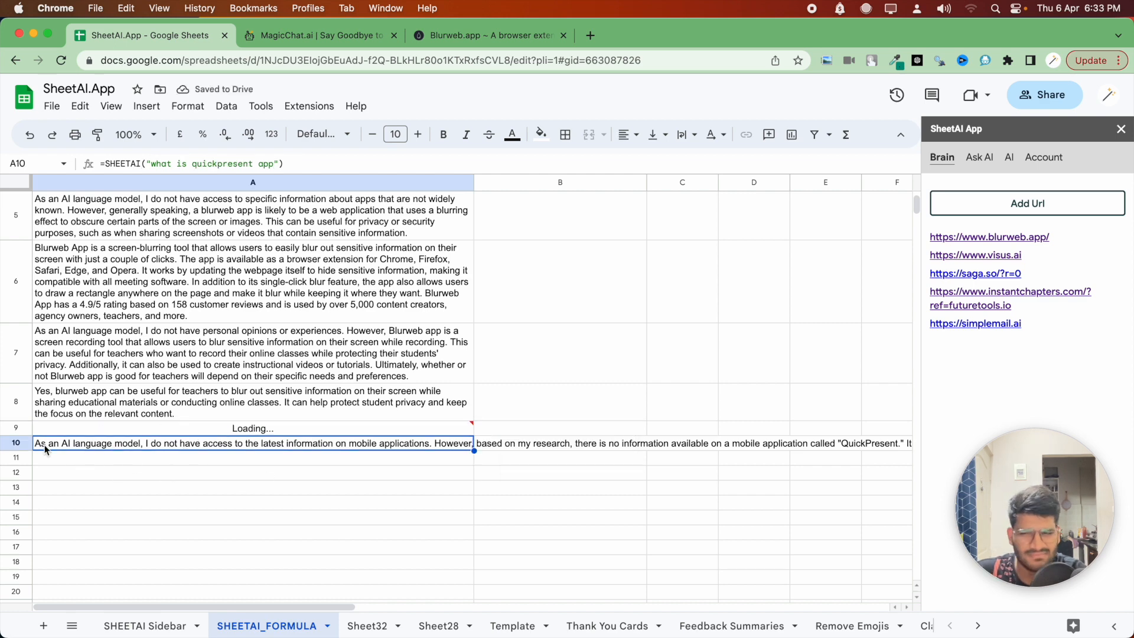
left_click(685, 134)
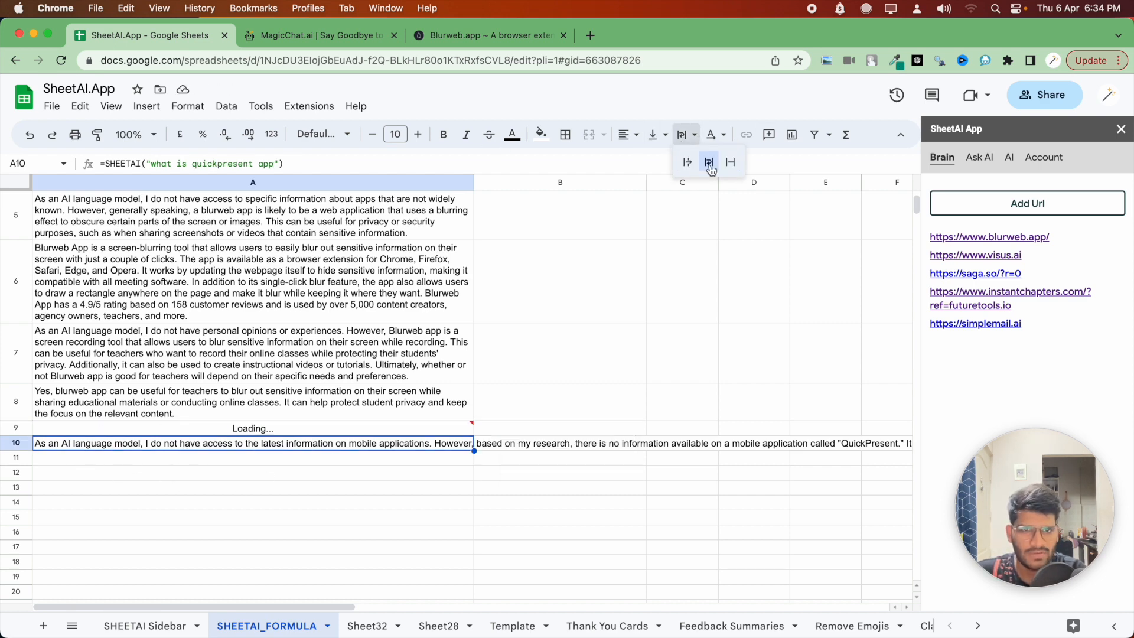
left_click(708, 164)
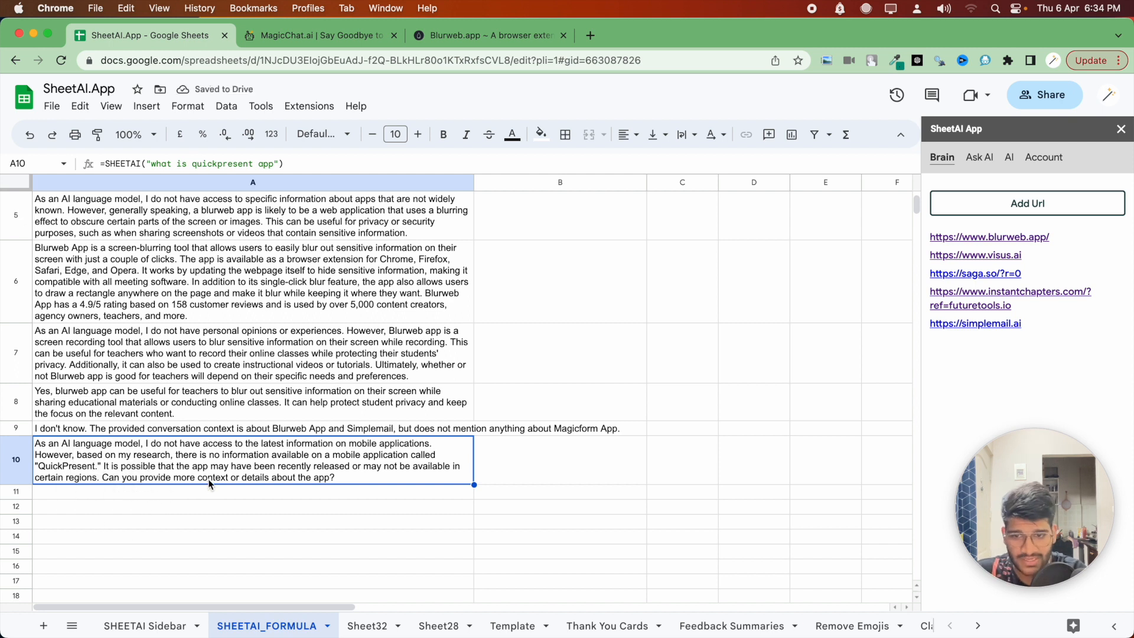
Step: Compare the SHEETAI_BRAIN formula and answer in A9 with the plain SHEETAI answer in A10
left_click(248, 429)
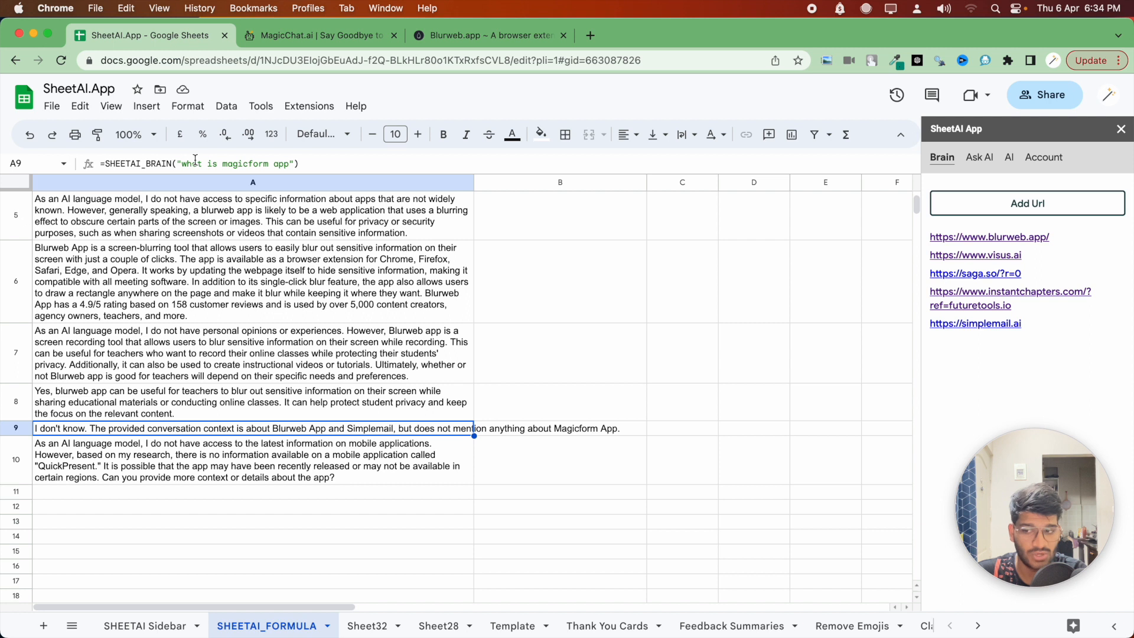
double_click(44, 429)
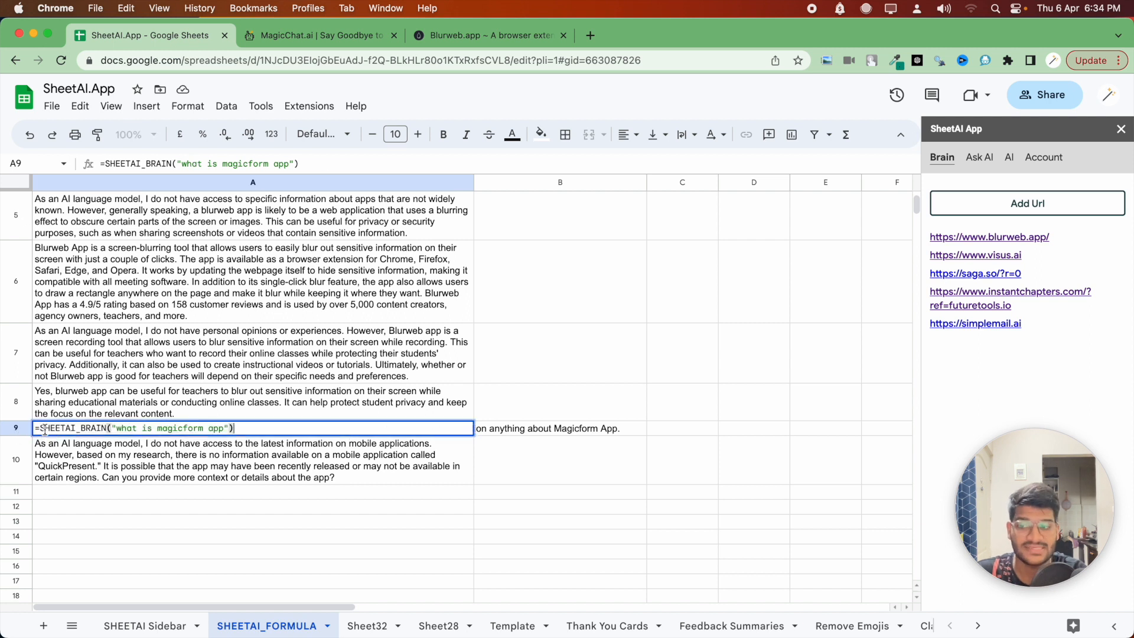
left_click(259, 455)
left_click(164, 436)
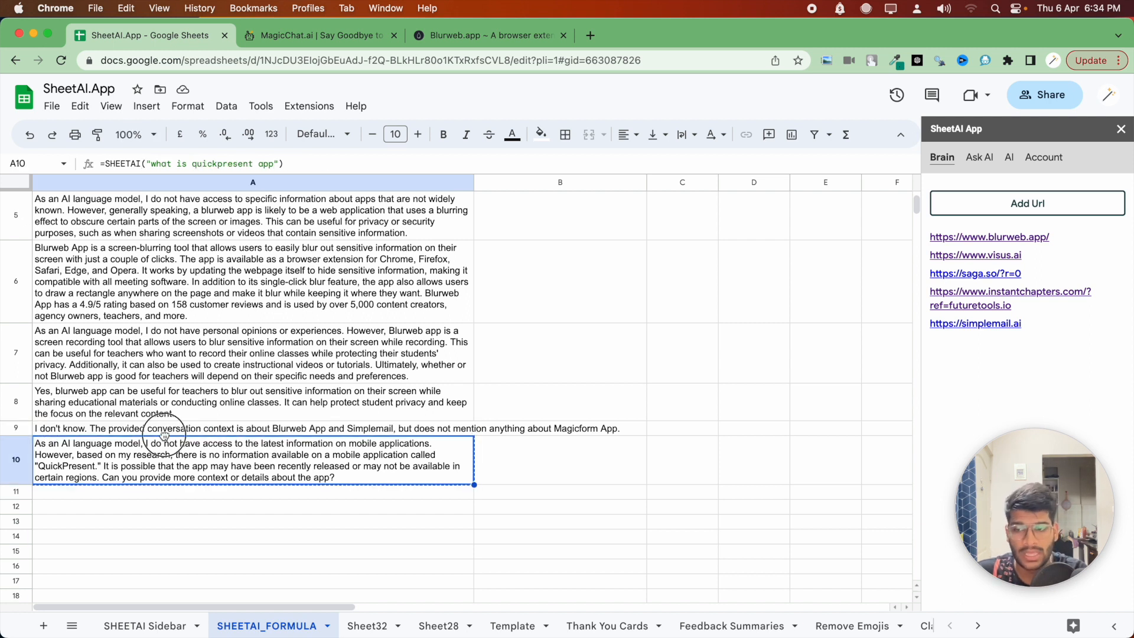
left_click(89, 430)
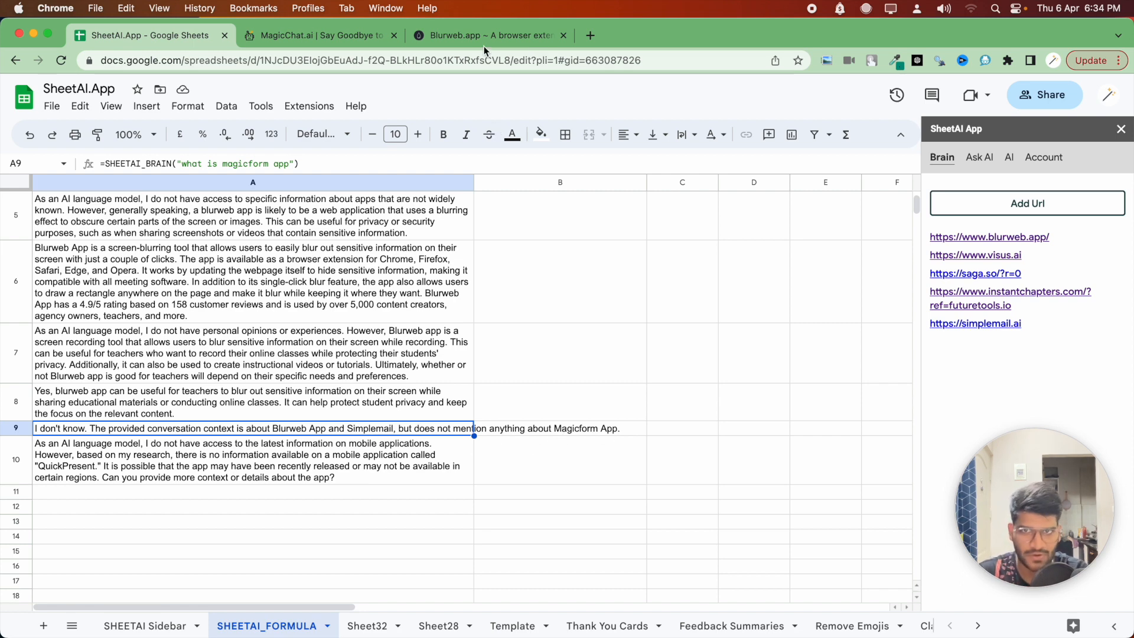
Step: Open magicform.app in a new browser tab, place the tab beside the spreadsheet's tab, and copy the site's URL
left_click(590, 35)
type("magicform.app")
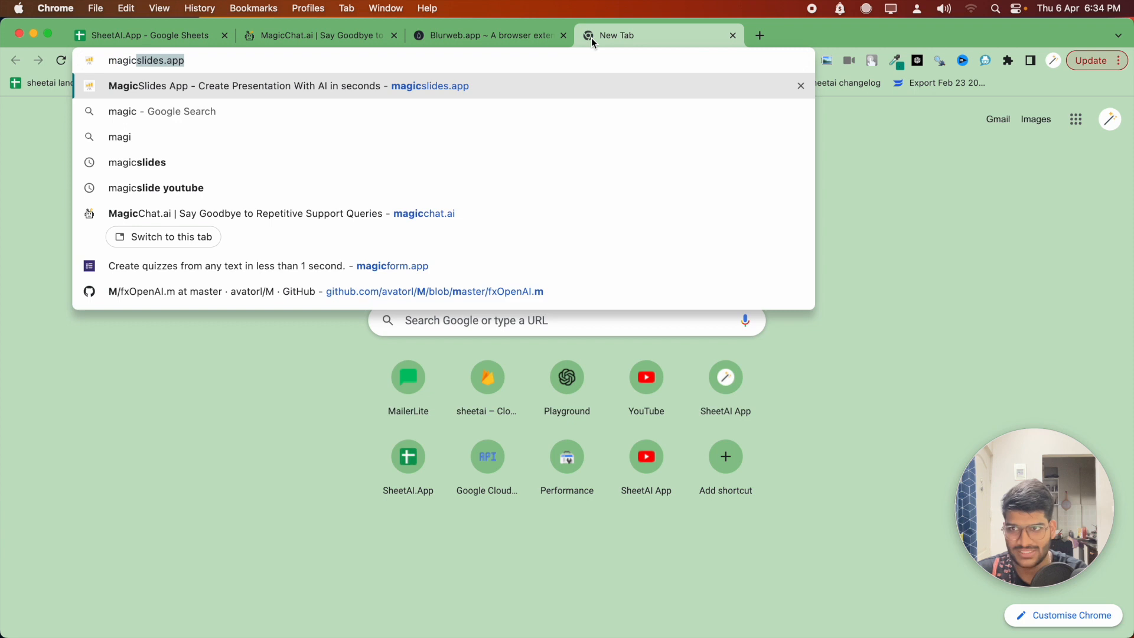
key("Return")
left_click_drag(592, 42, 278, 43)
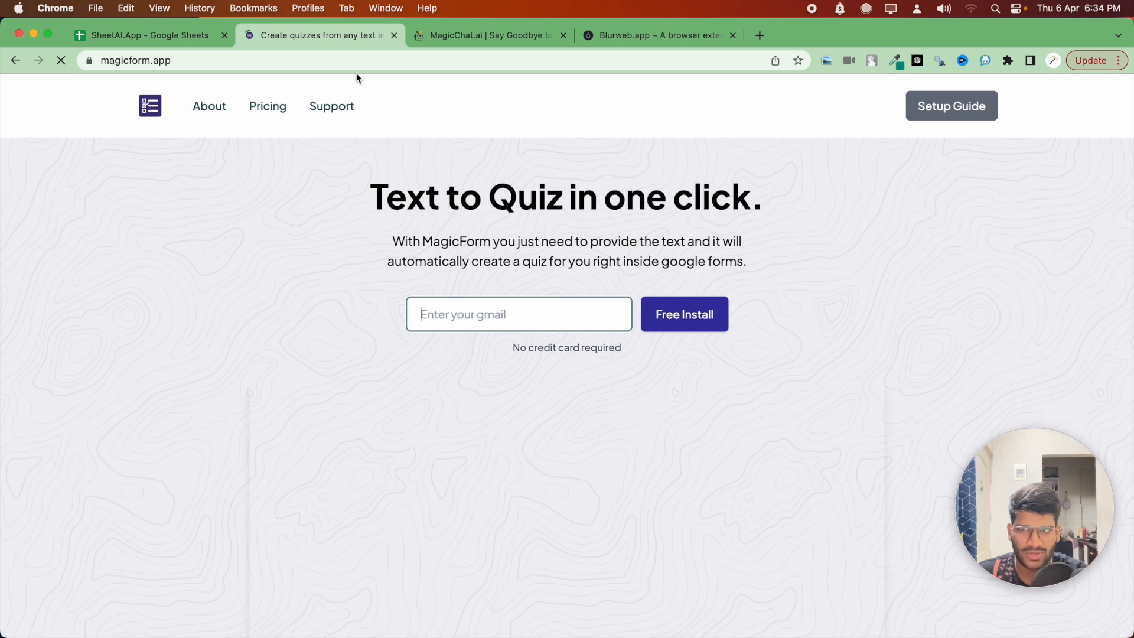
double_click(351, 62)
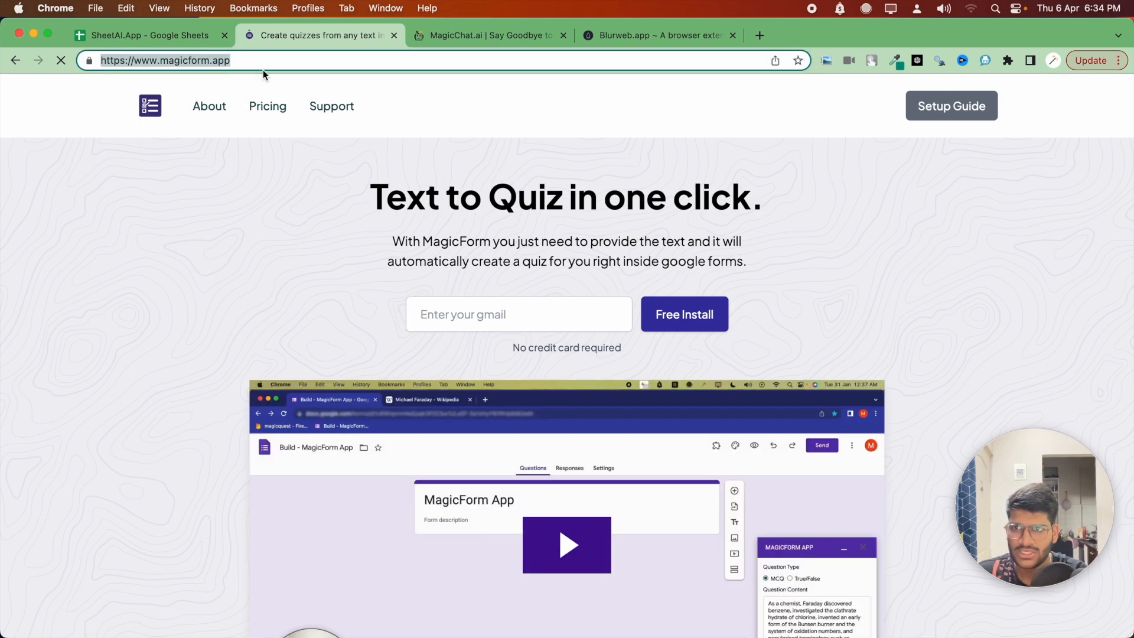
left_click(177, 38)
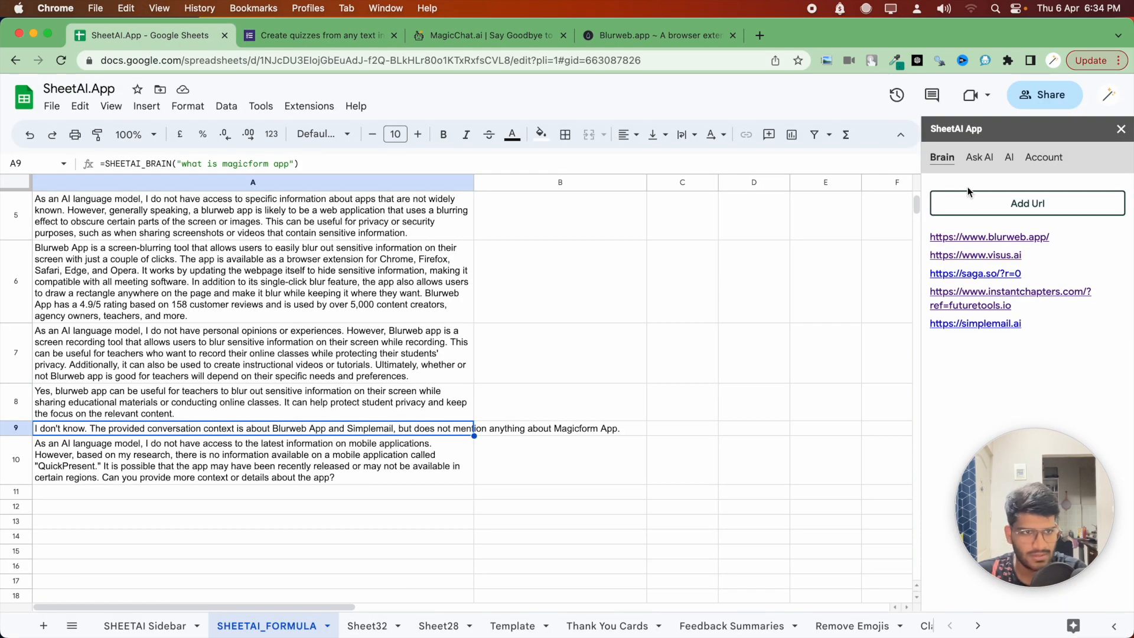
left_click(958, 204)
left_click(959, 203)
type("https://www.magicform.app/")
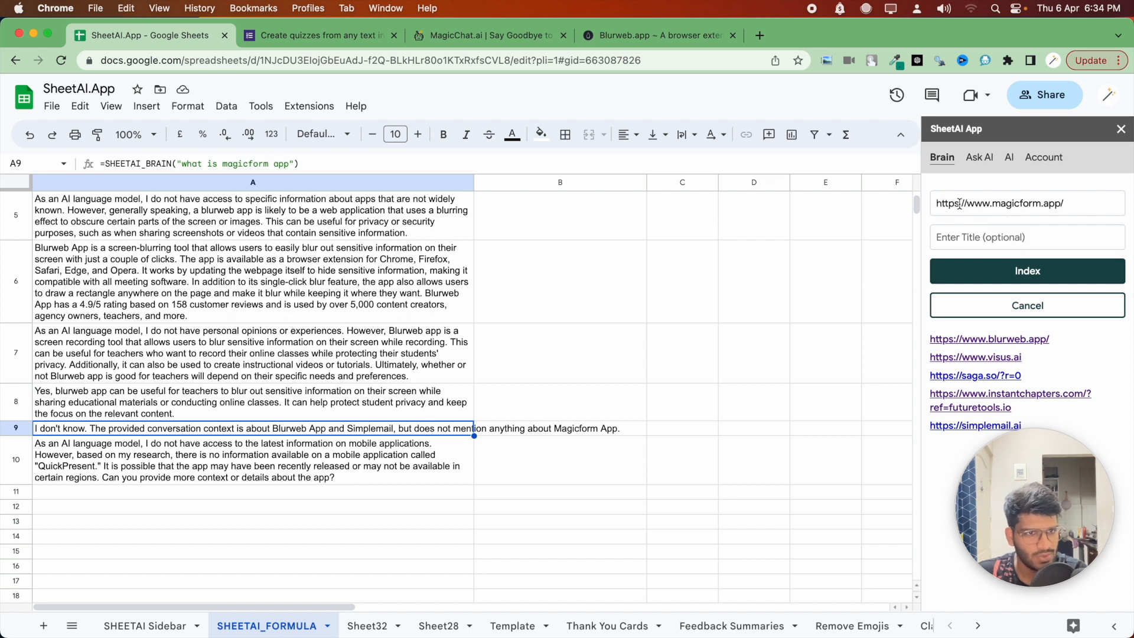
key("BackSpace")
left_click(993, 277)
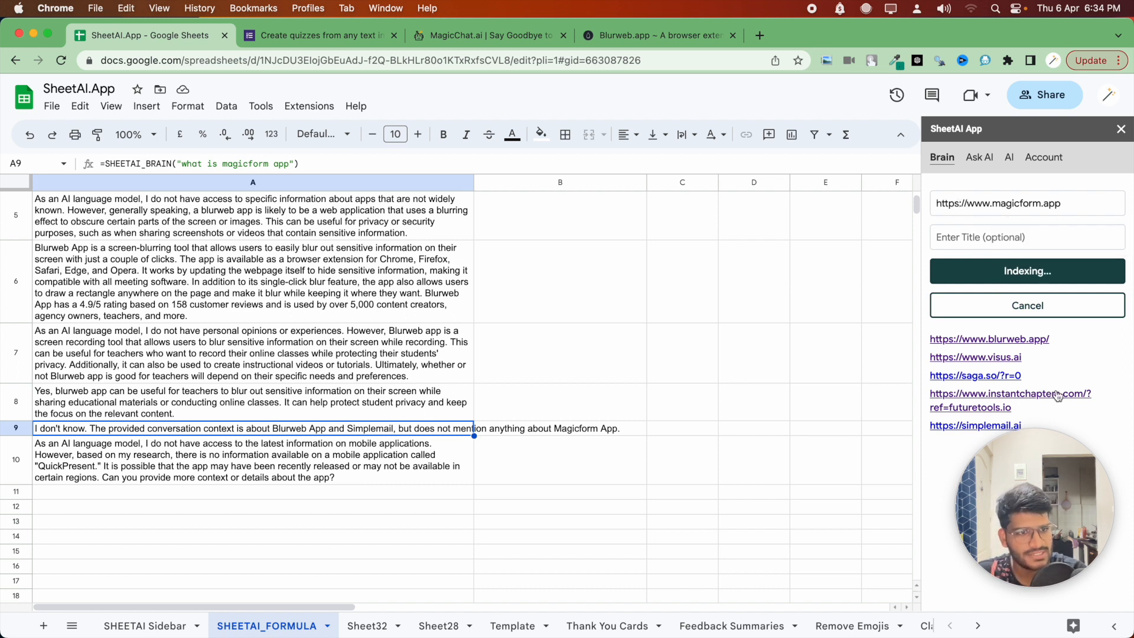
left_click_drag(1042, 472, 1039, 487)
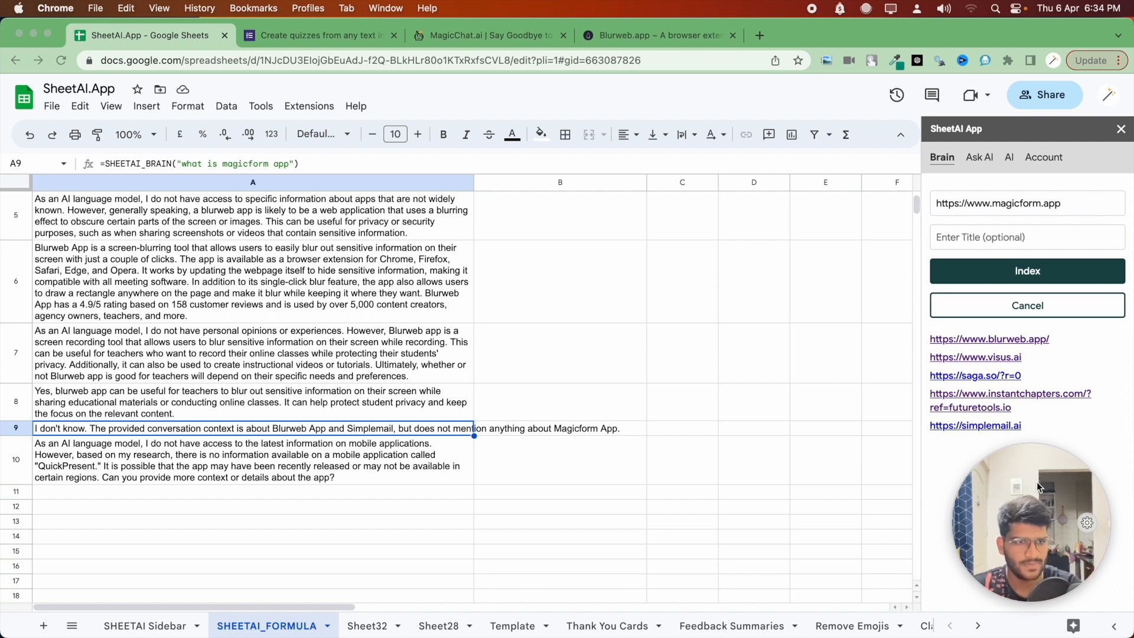
Step: Close and reopen the SheetAI sidebar, and reload the Brain's list of saved URLs
left_click(1053, 159)
left_click(949, 161)
left_click(1120, 128)
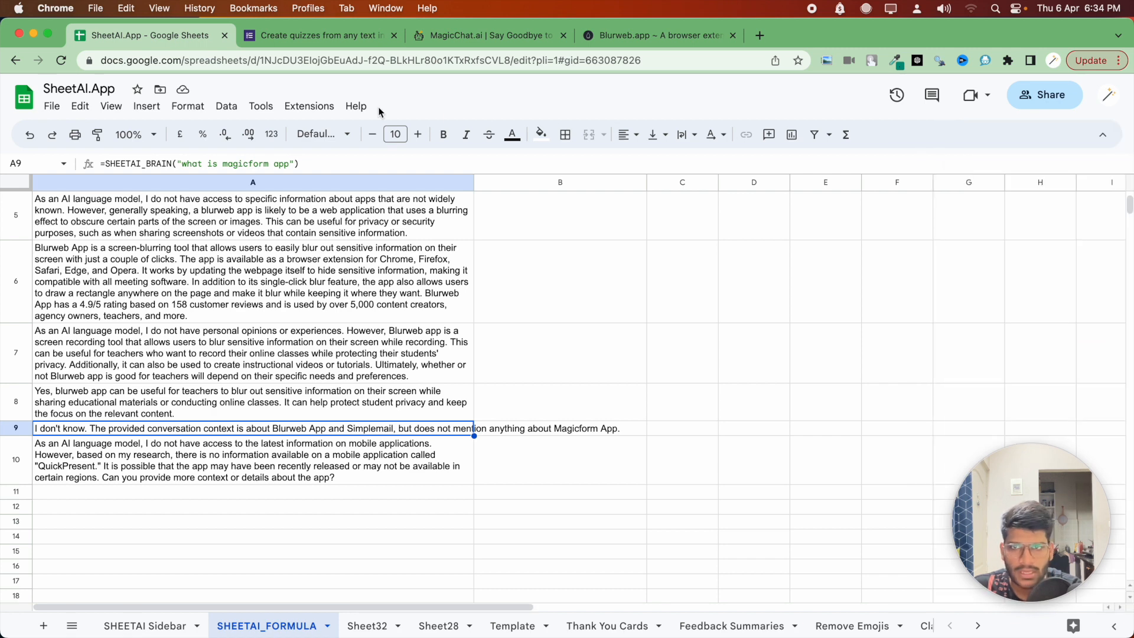
left_click(309, 106)
mouse_move(374, 268)
left_click(559, 274)
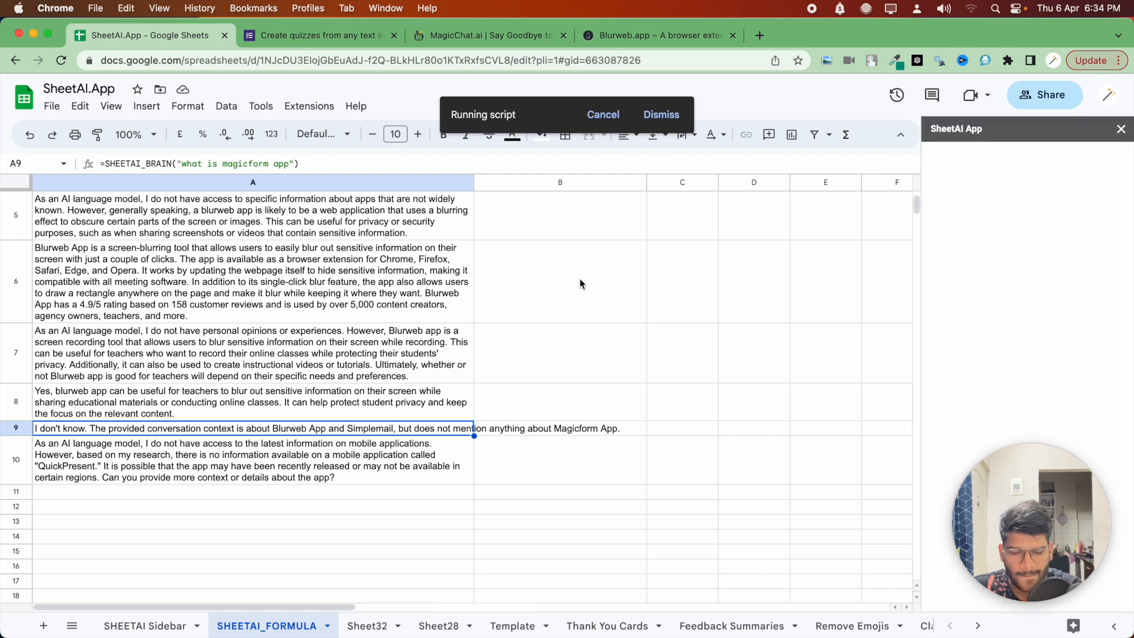
left_click(942, 158)
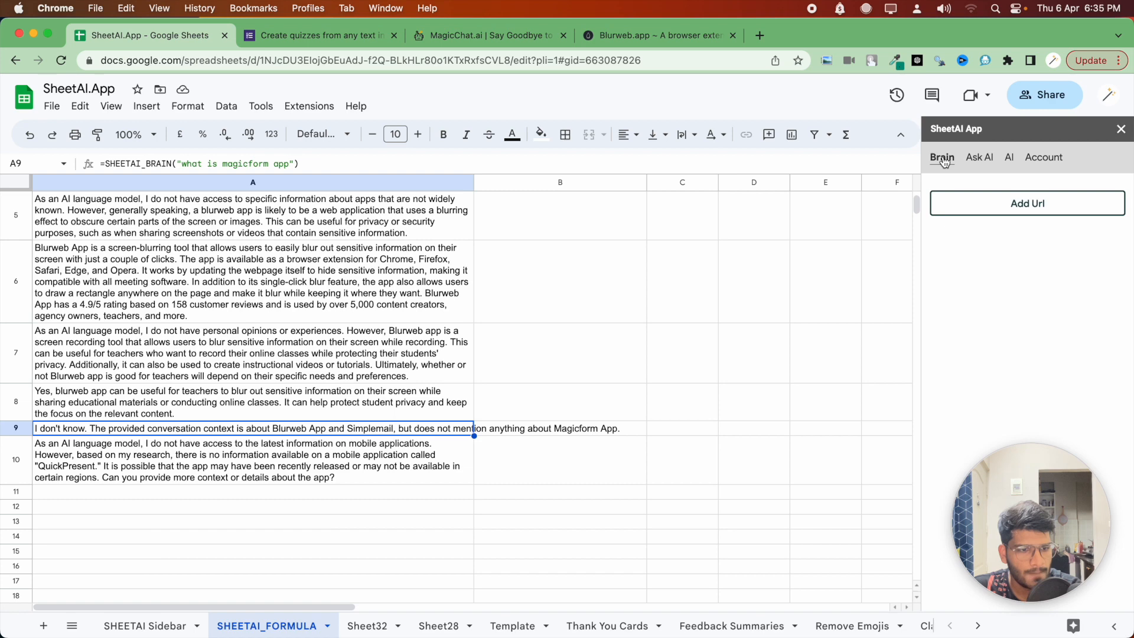
left_click(1035, 158)
left_click(939, 163)
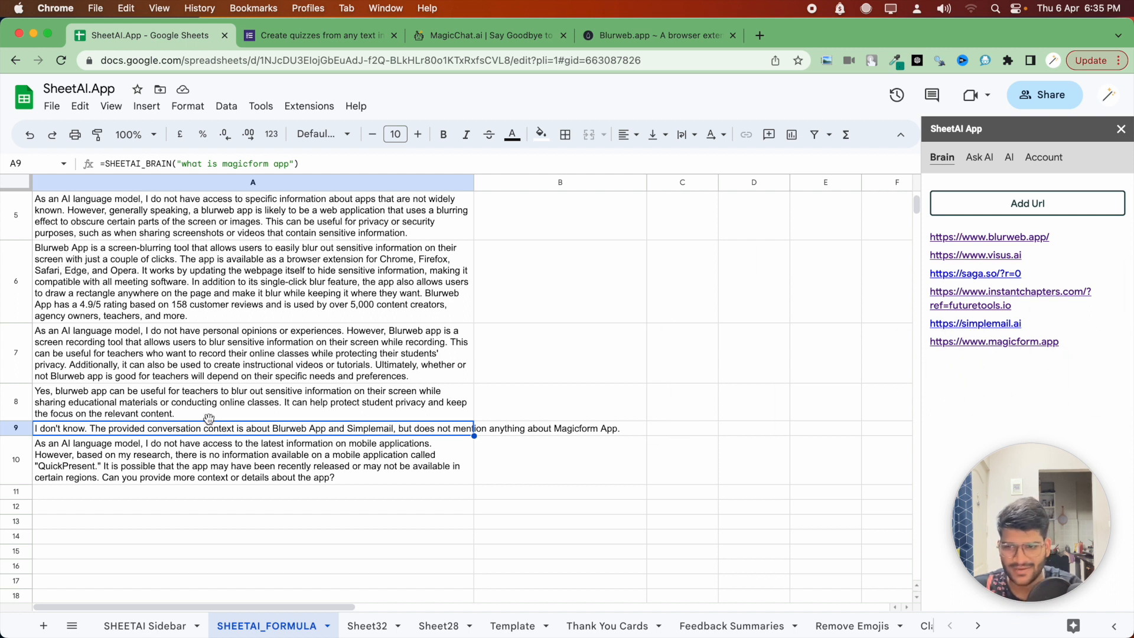
Step: Review the question in A9's SHEETAI_BRAIN formula and leave the cell without changing it
left_click(148, 490)
left_click(143, 428)
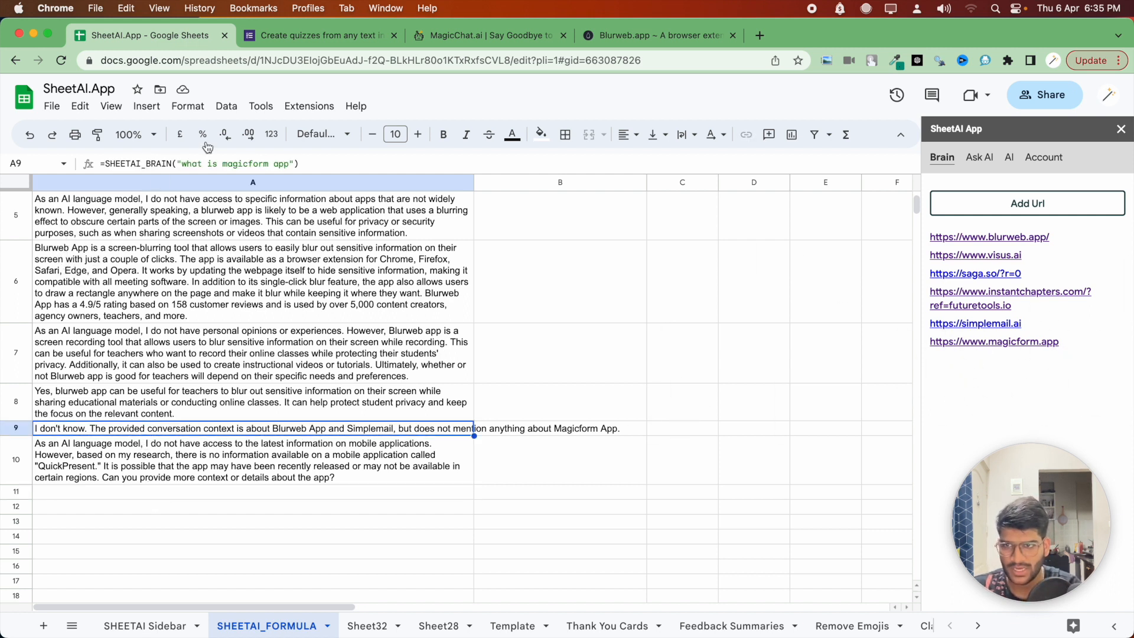
left_click_drag(177, 163, 286, 160)
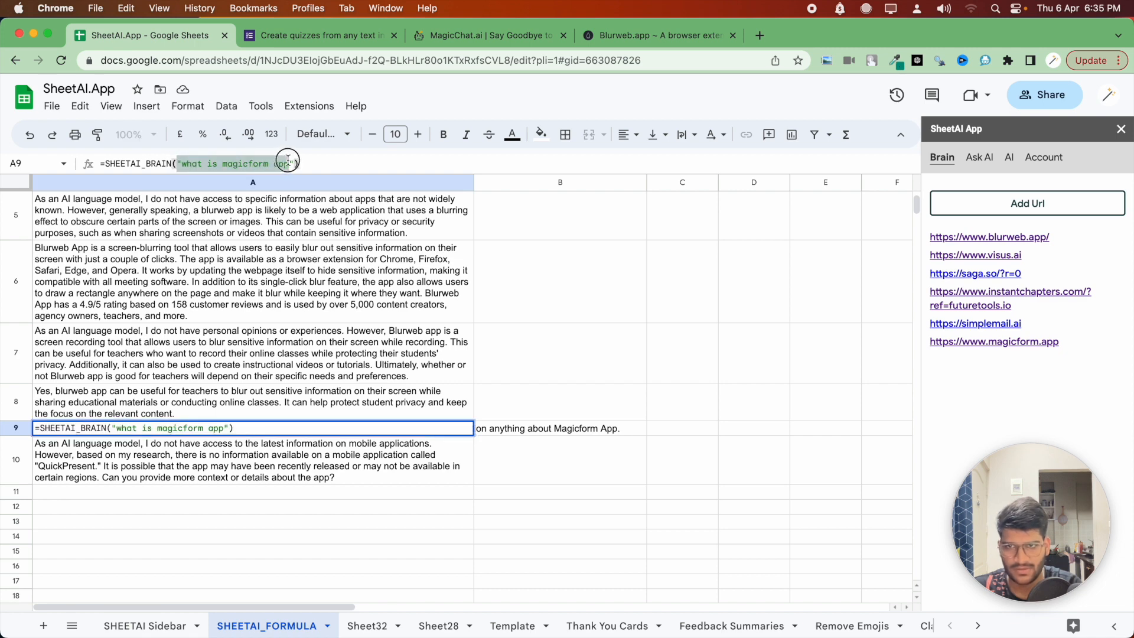
key("Left")
left_click(112, 494)
key("Return")
Step: Start a SHEETAI_BRAIN formula in the empty cell A11
left_click(114, 491)
type("=SHEET")
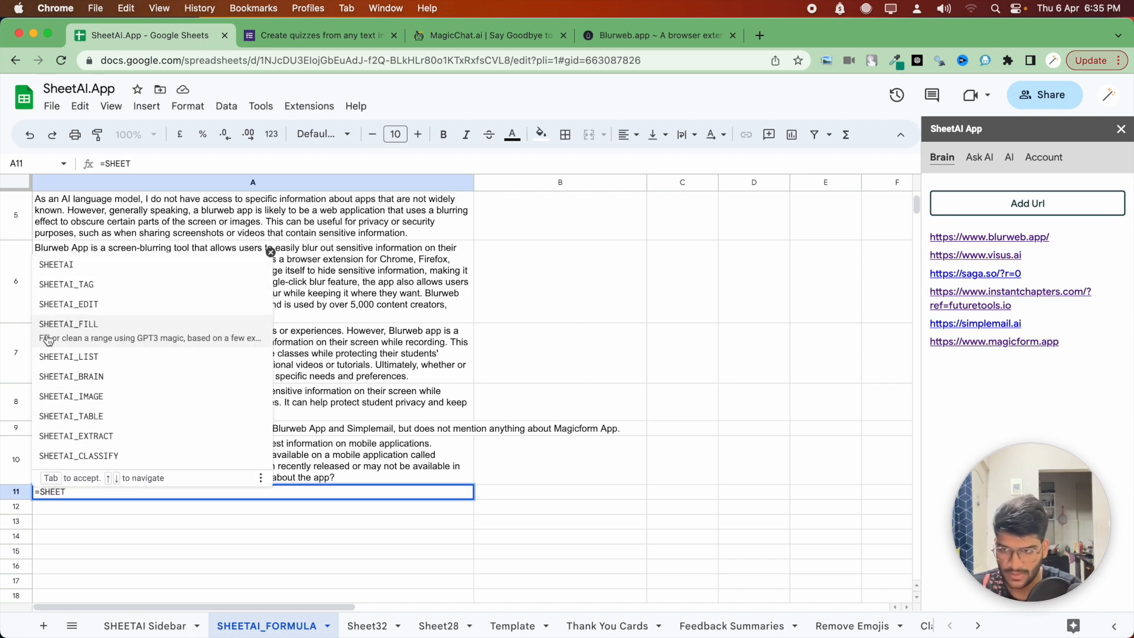
left_click(65, 376)
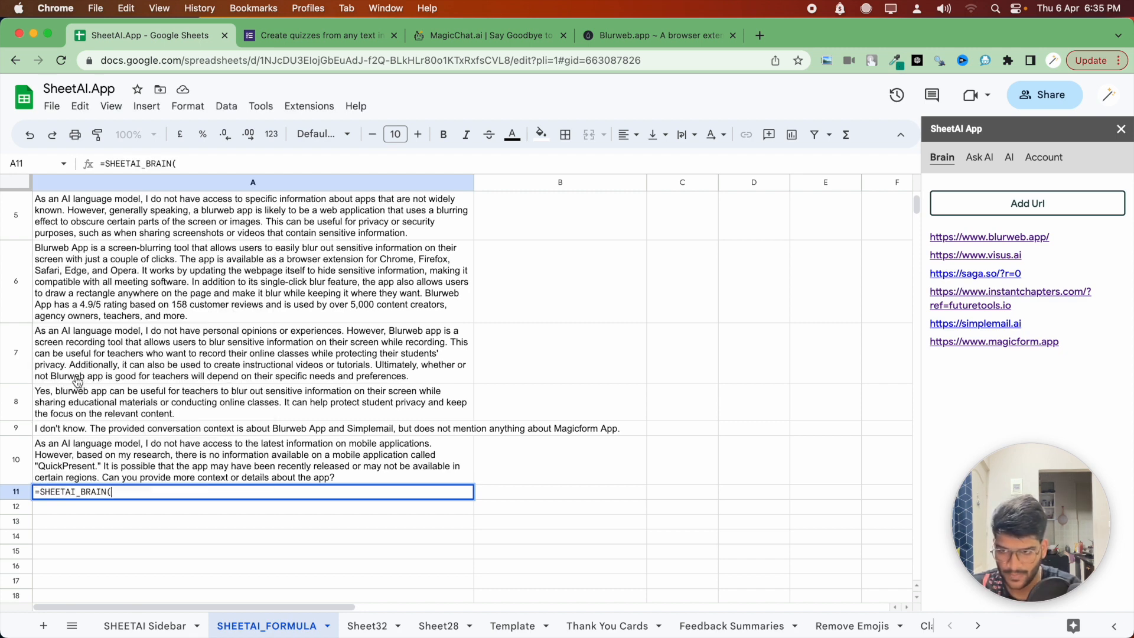
type("\"what is magicform")
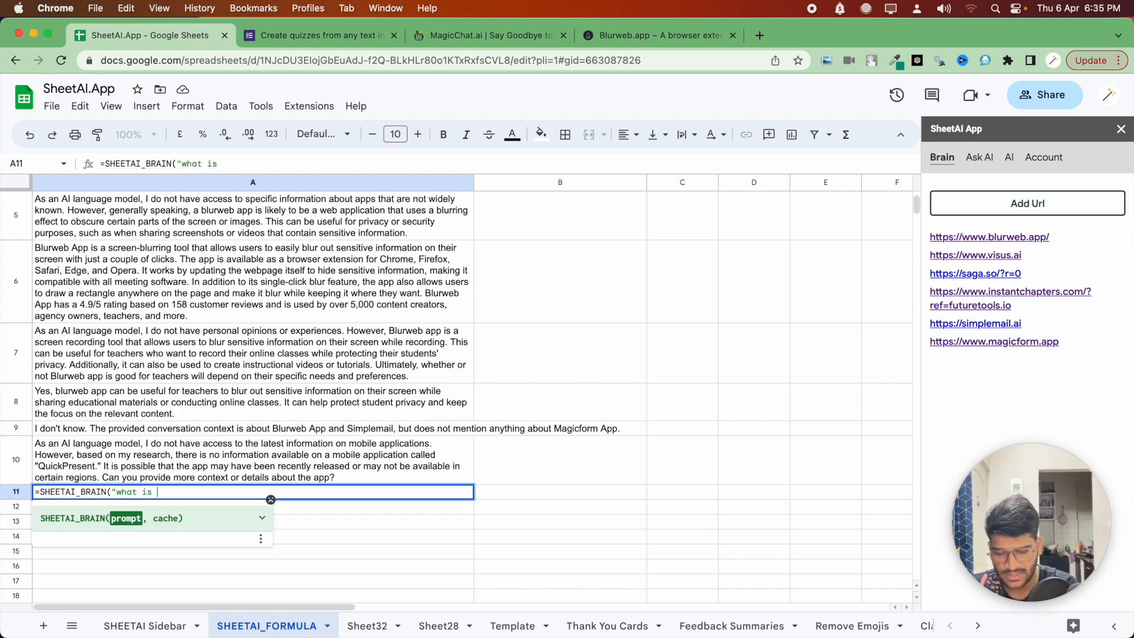
key("BackSpace")
key("BackSpace")
key("BackSpace")
key("BackSpace")
key("BackSpace")
key("BackSpace")
key("BackSpace")
key("BackSpace")
key("BackSpace")
key("BackSpace")
key("BackSpace")
key("BackSpace")
key("BackSpace")
key("BackSpace")
key("BackSpace")
key("BackSpace")
key("BackSpace")
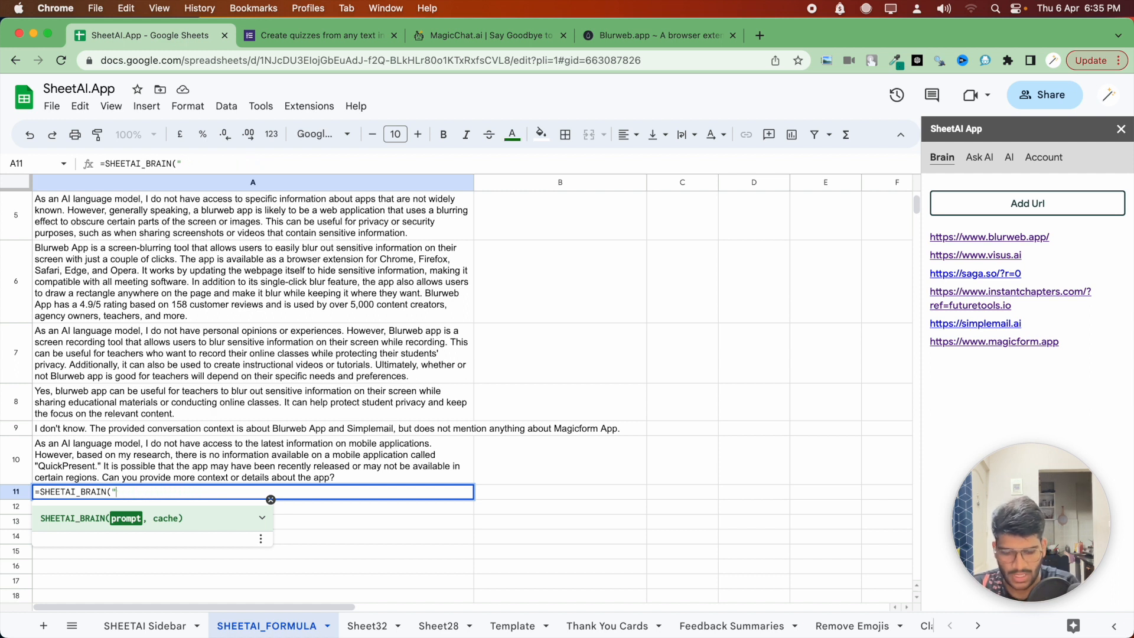
Step: Complete the A11 formula with the prompt "is magicform app right for me? how to decide" and run it
type("is mag")
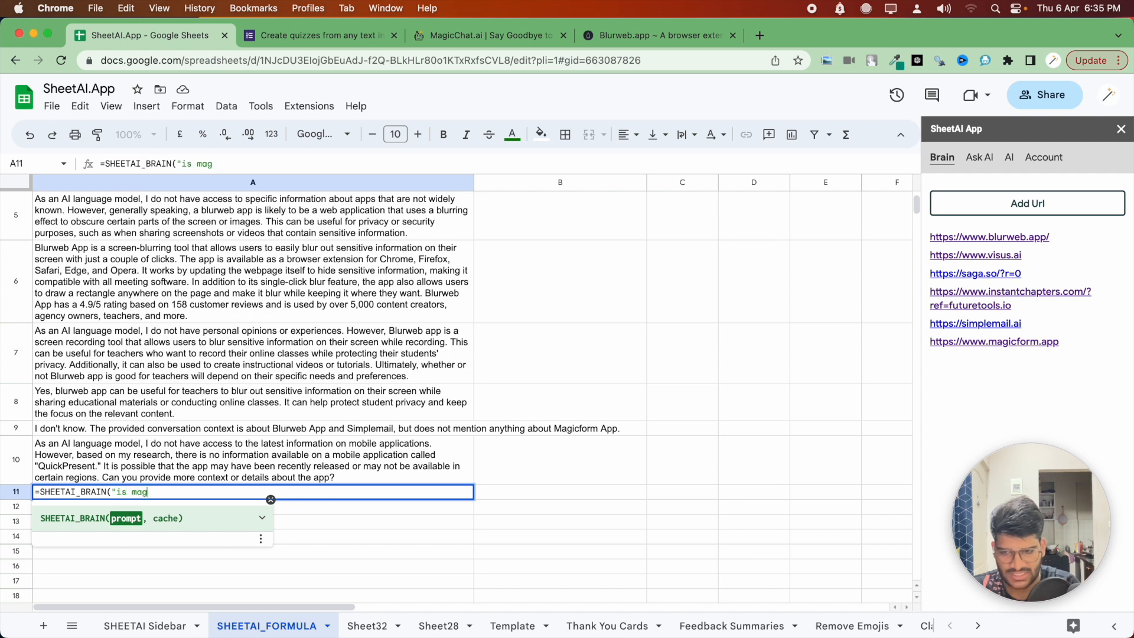
type("icform opp right f")
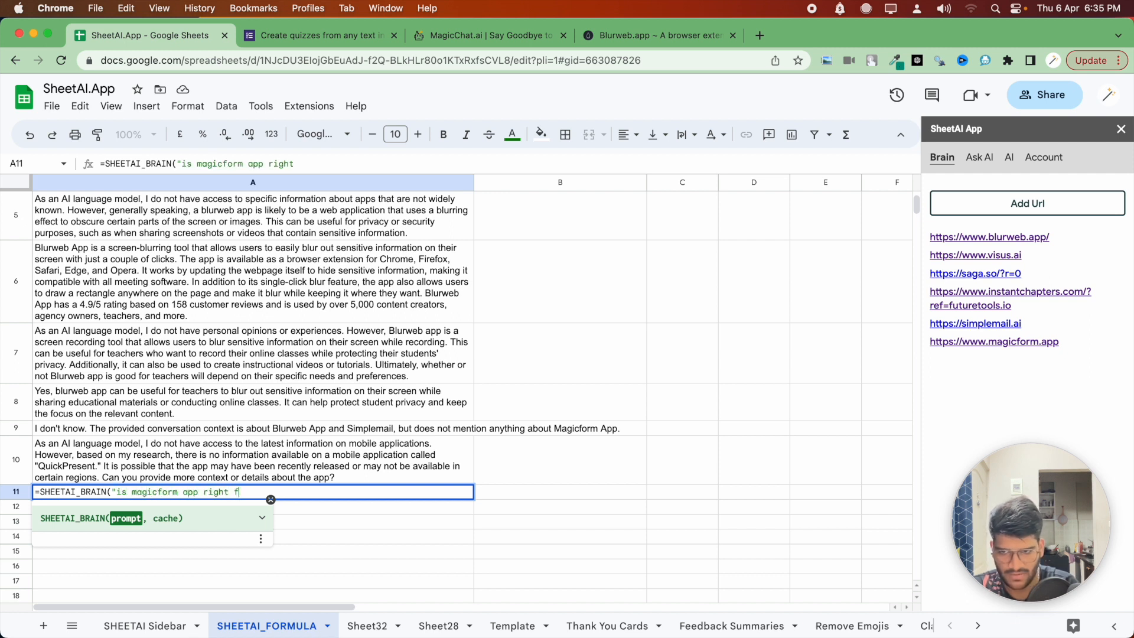
type("or me?")
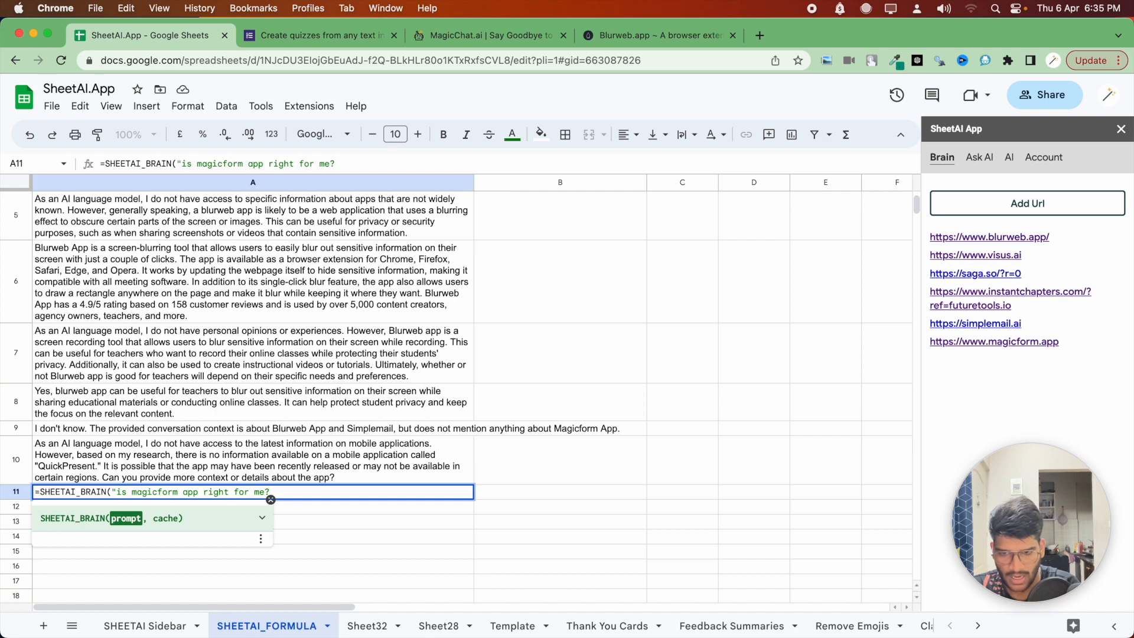
type(" how to decide\")")
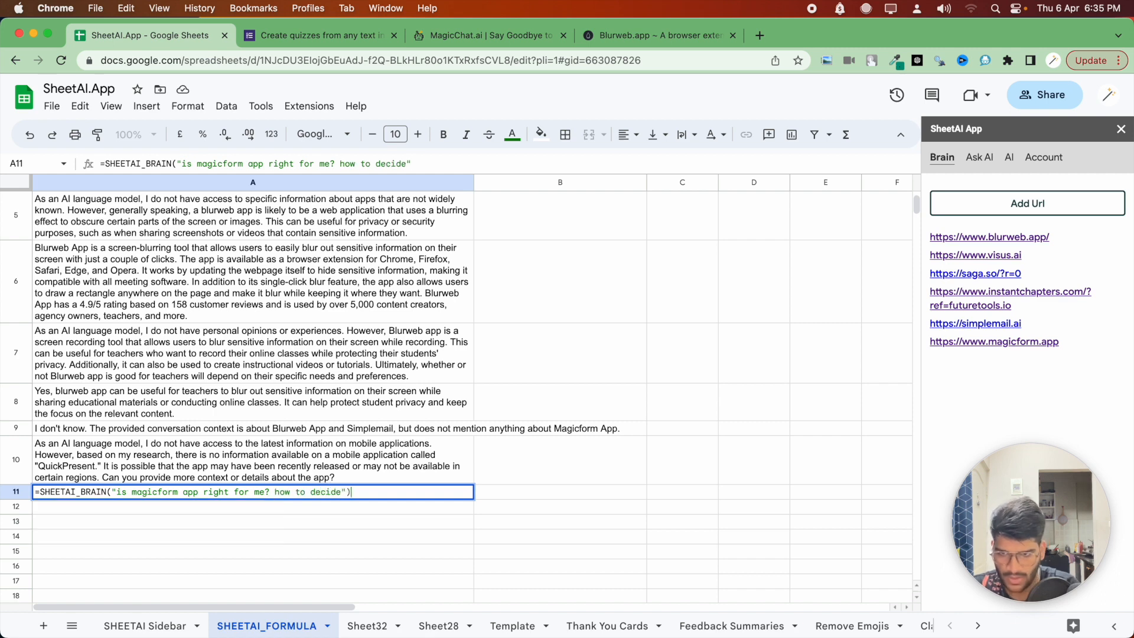
key("Return")
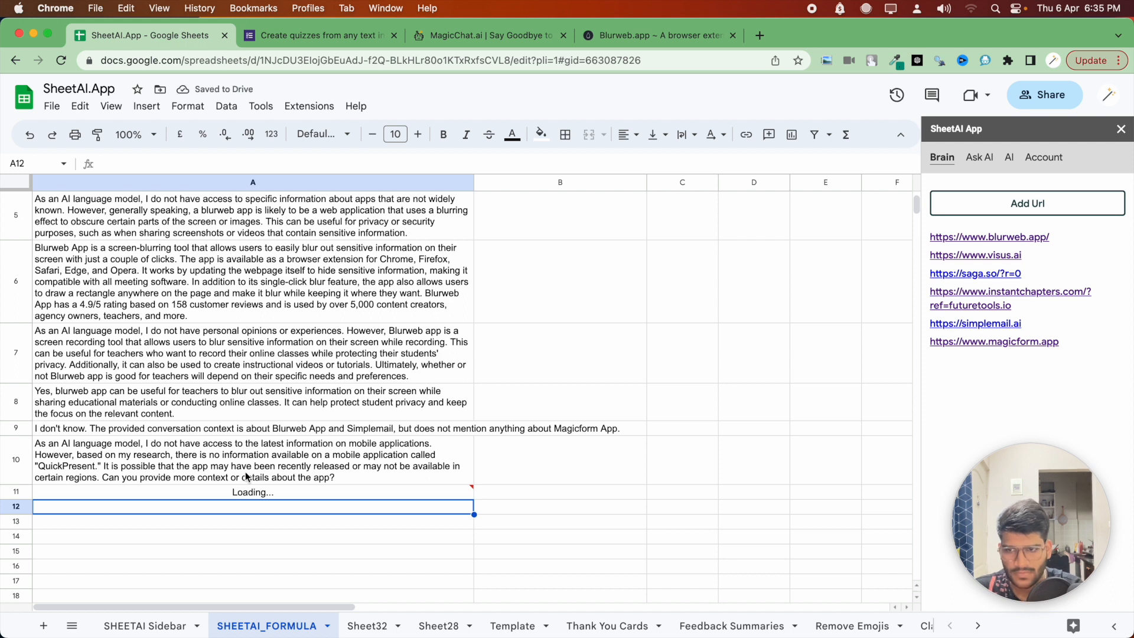
Step: Wrap the text of the SHEETAI_BRAIN answer in cell A11
left_click(242, 493)
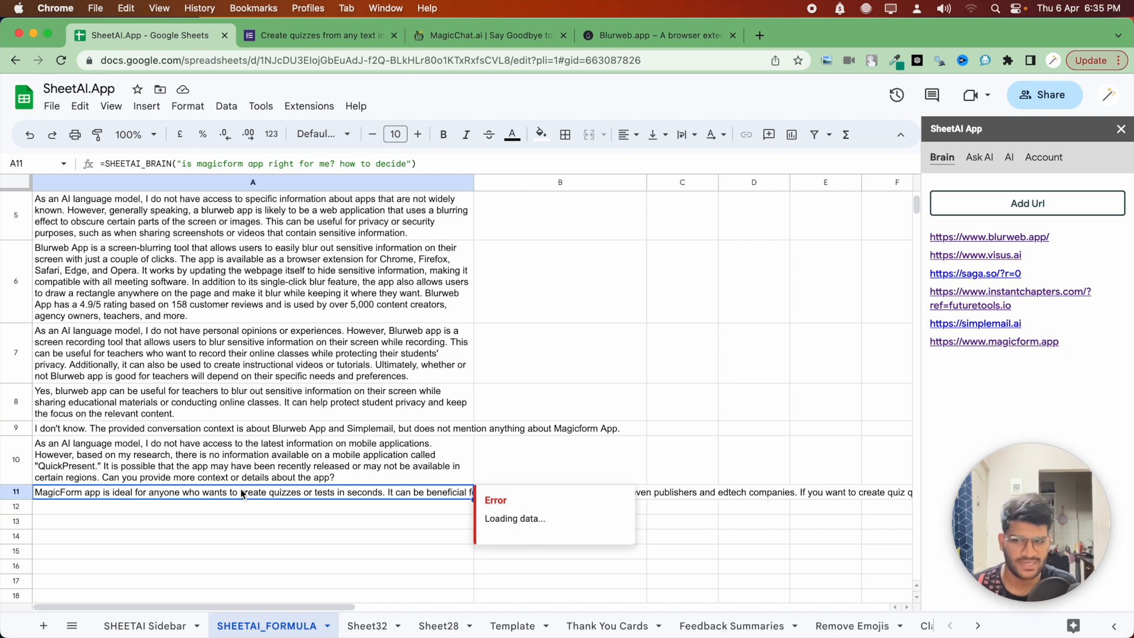
left_click(685, 136)
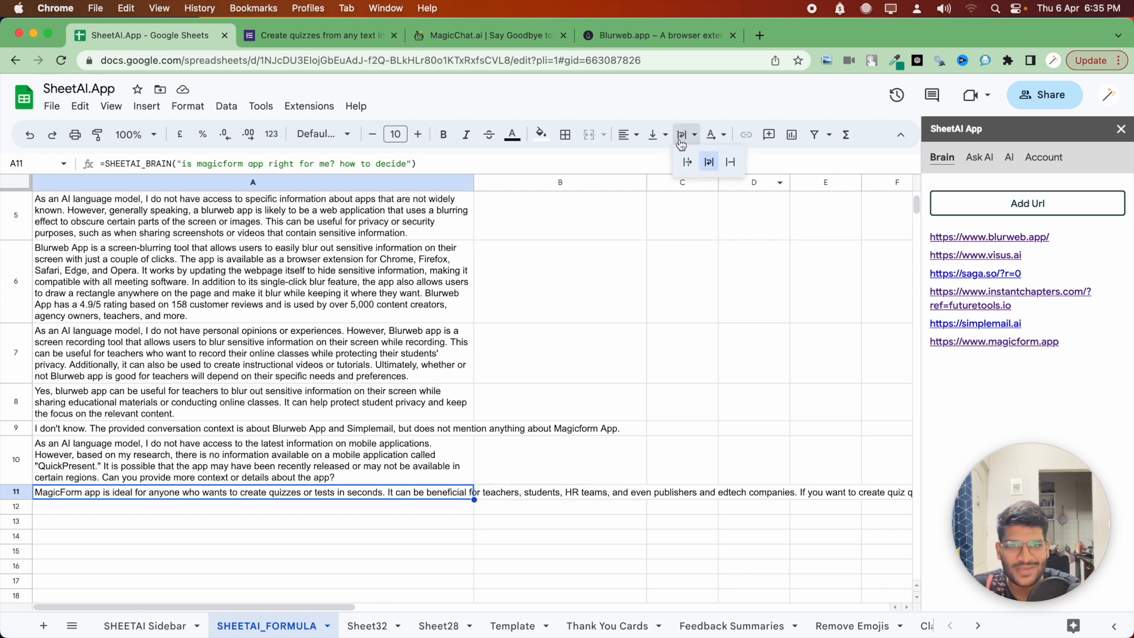
left_click(709, 167)
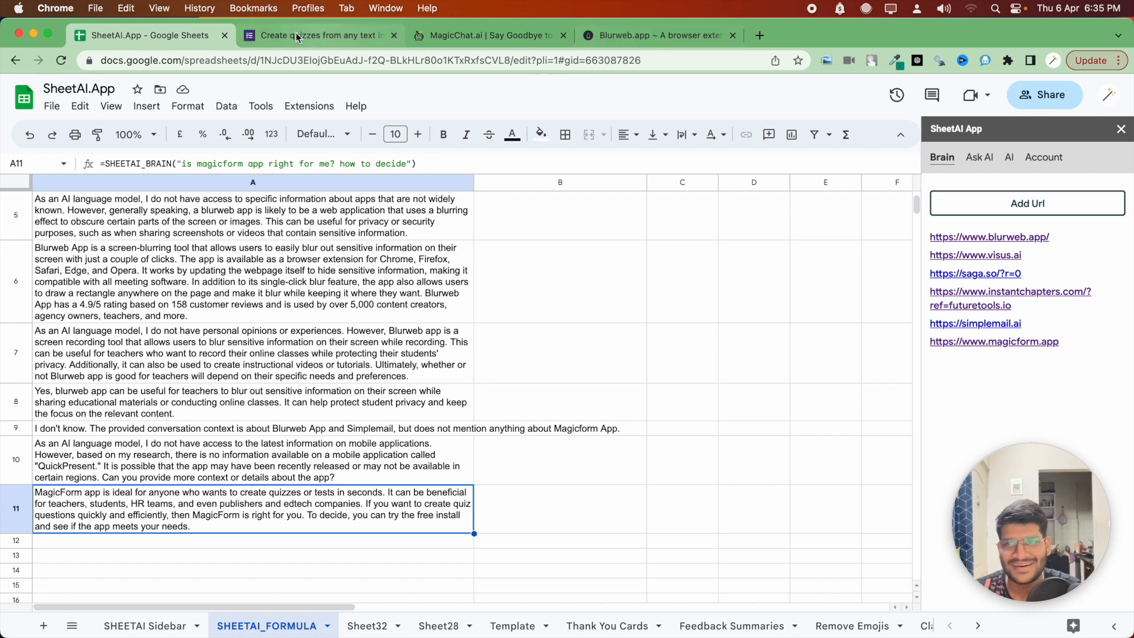
Step: Switch to the magicform.app page and examine its "Who is it for?" section for comparison with the answer in A11
left_click(319, 35)
scroll(413, 222, "down", 20)
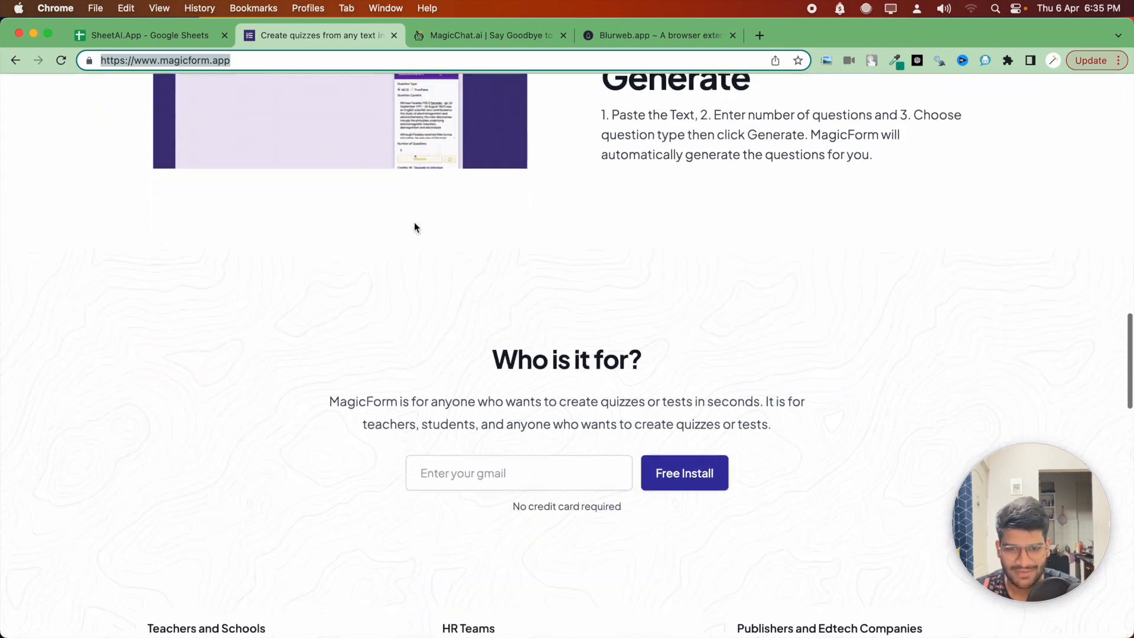
scroll(413, 222, "down", 3)
left_click_drag(32, 172, 846, 294)
left_click(847, 293)
scroll(330, 290, "down", 8)
scroll(331, 289, "up", 12)
scroll(330, 289, "down", 1)
scroll(329, 288, "down", 3)
Step: Return to the spreadsheet and review the SHEETAI_BRAIN formula and its answer in A11
left_click(127, 35)
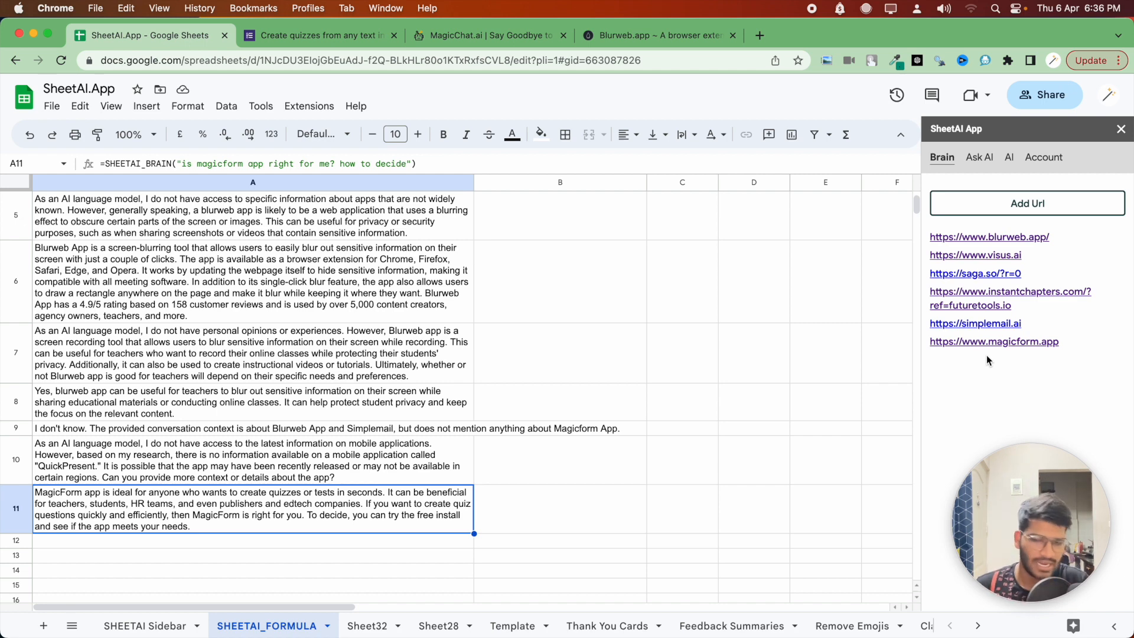
left_click(168, 161)
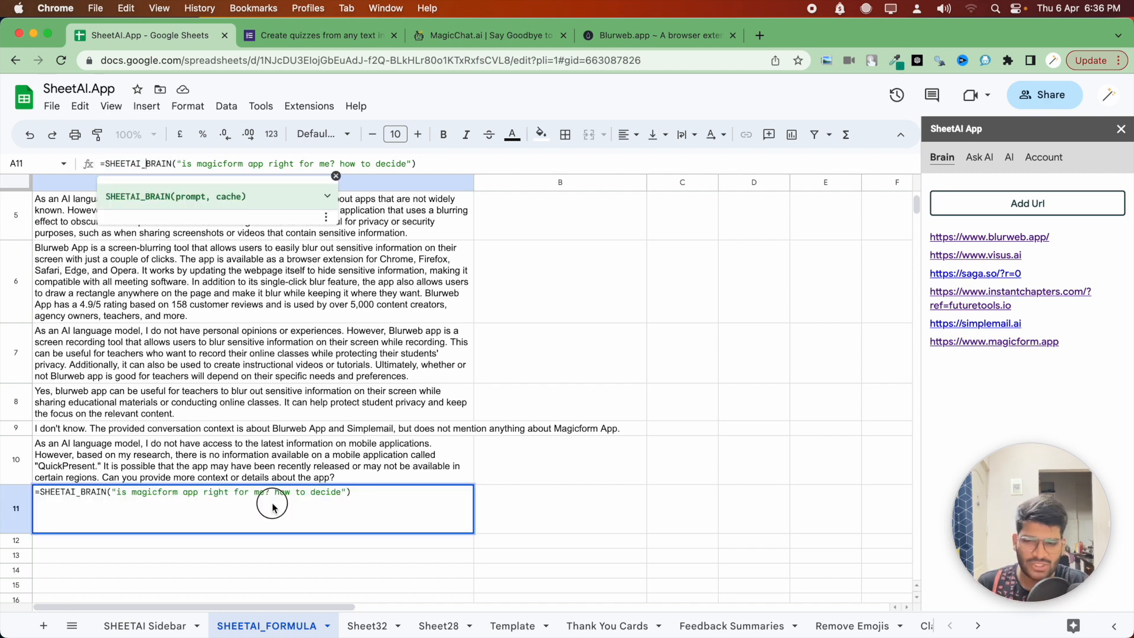
left_click(133, 546)
left_click(134, 506)
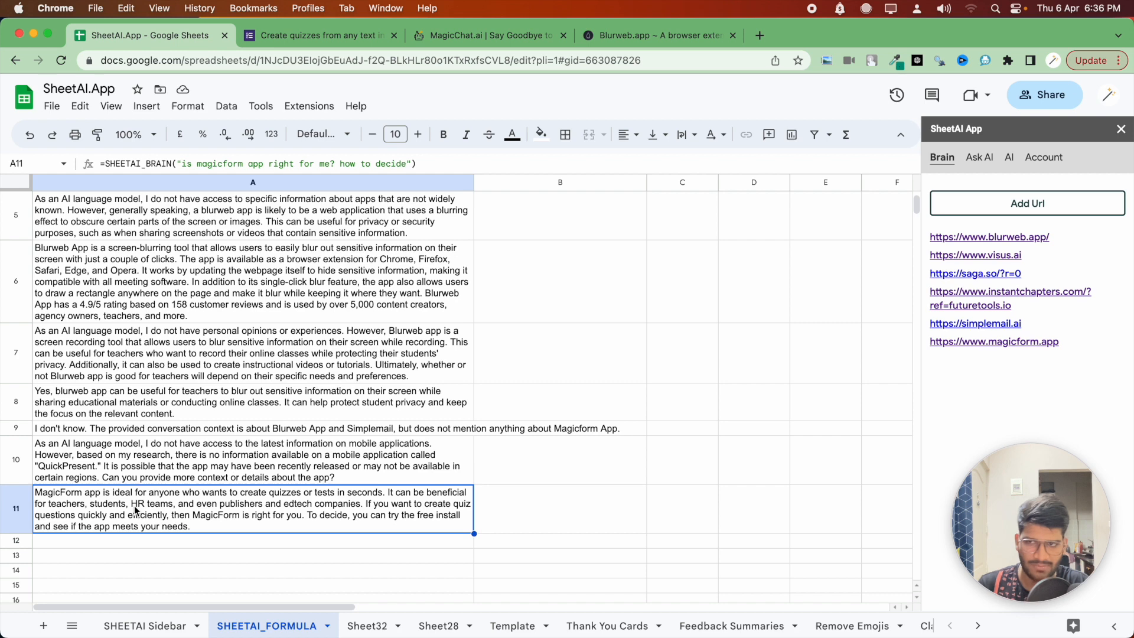